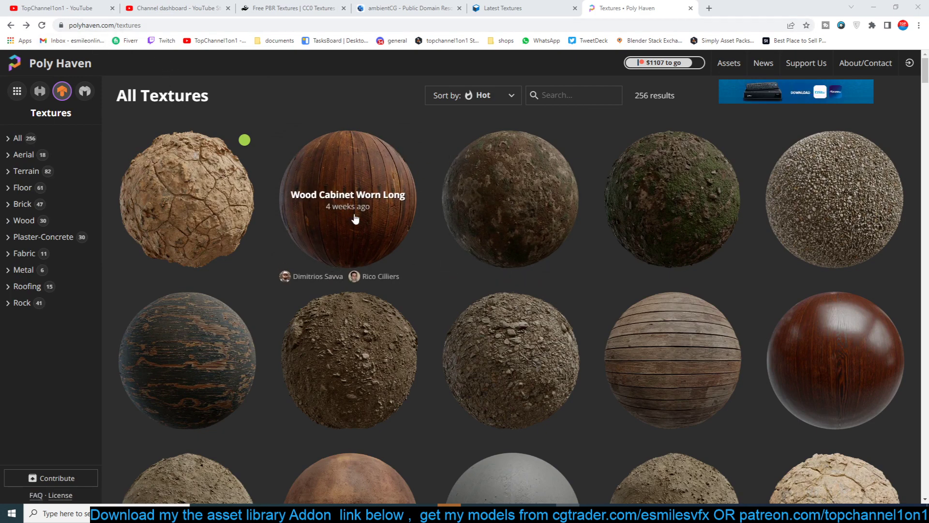
Bring up the Textures.com library of latest textures.
{"action": "scroll", "coordinate": [367, 207], "scroll_direction": "down", "scroll_amount": 8}
{"action": "scroll", "coordinate": [514, 203], "scroll_direction": "down", "scroll_amount": 3}
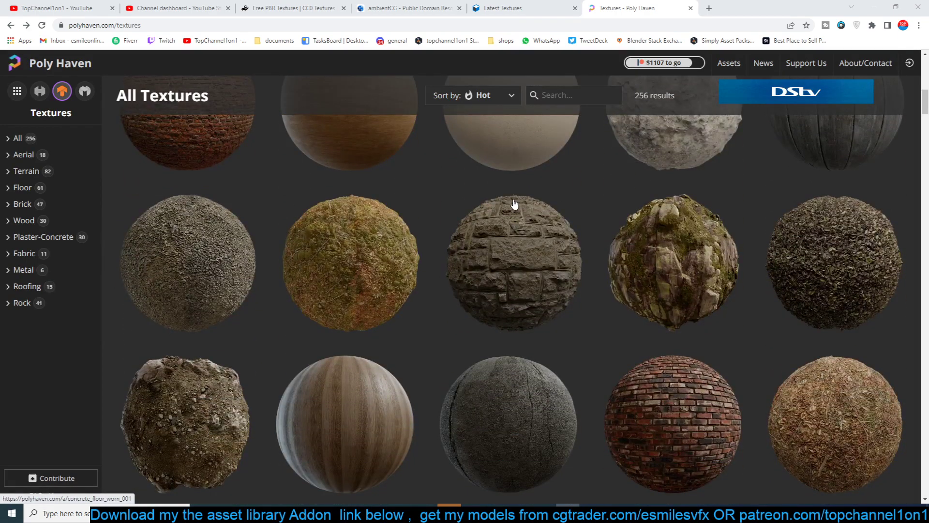
{"action": "scroll", "coordinate": [514, 203], "scroll_direction": "down", "scroll_amount": 6}
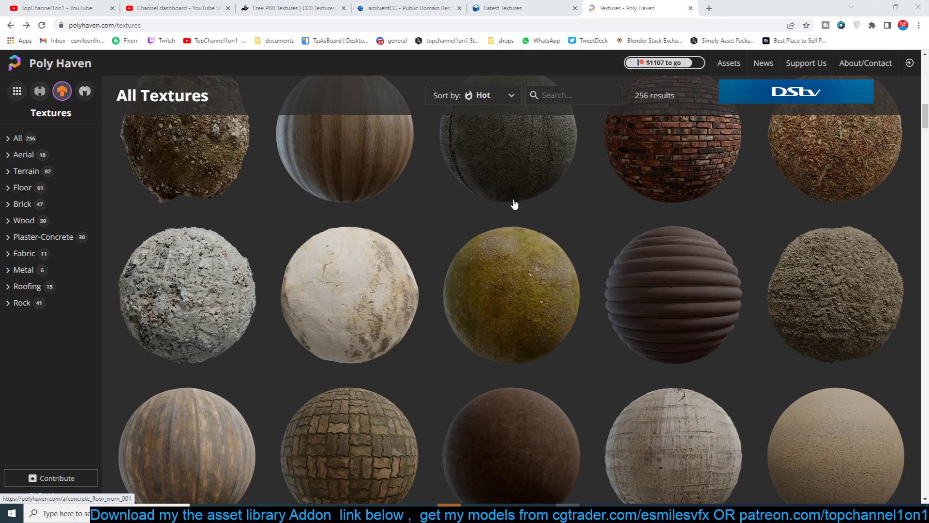
{"action": "scroll", "coordinate": [512, 204], "scroll_direction": "down", "scroll_amount": 6}
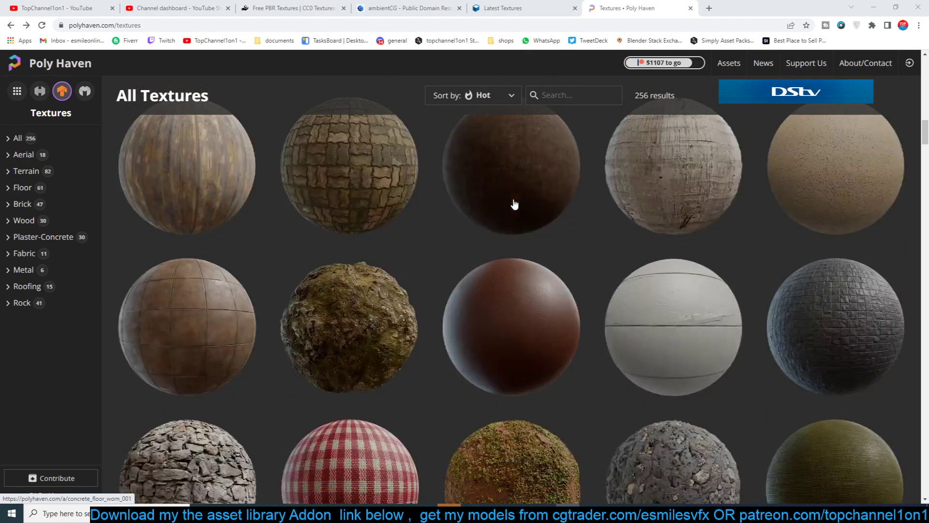
{"action": "scroll", "coordinate": [348, 245], "scroll_direction": "up", "scroll_amount": 1}
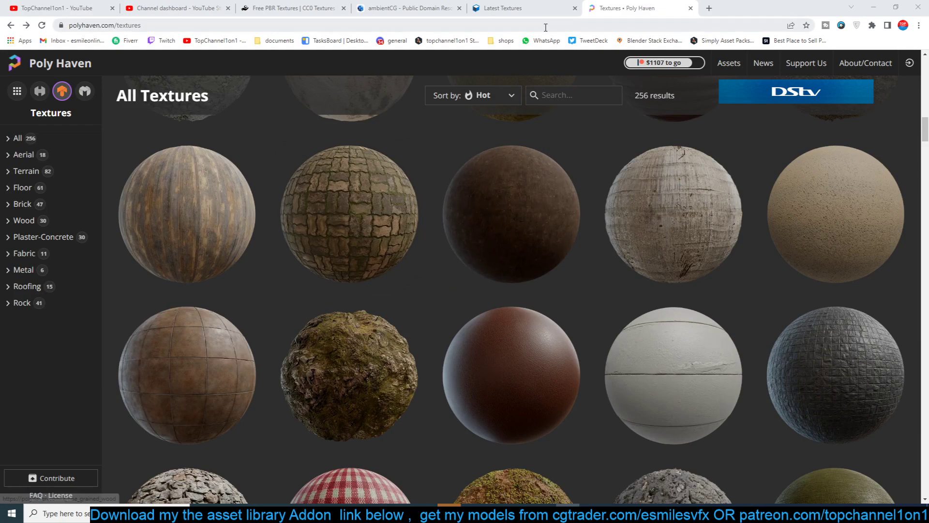
{"action": "left_click", "coordinate": [523, 9]}
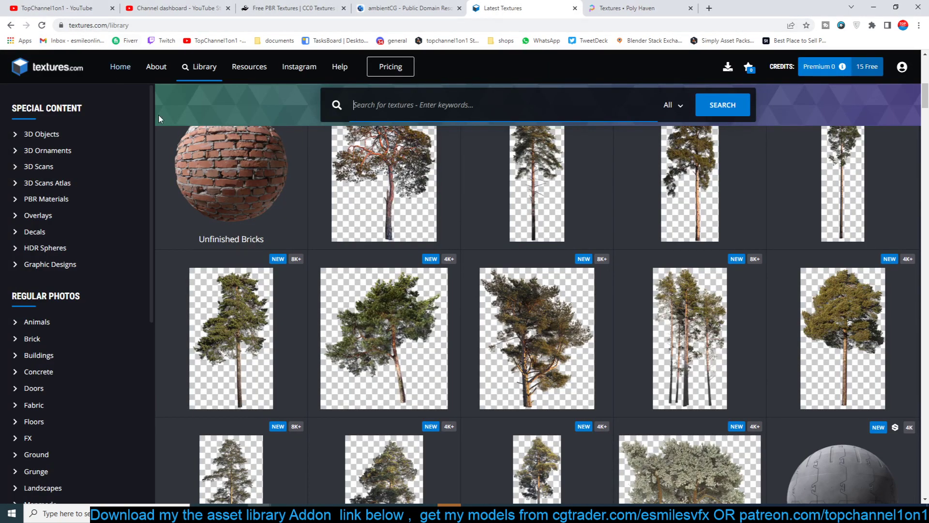
Browse the latest textures, such as Metal Drainage Cover 2, and list the 'All' search categories.
{"action": "scroll", "coordinate": [280, 150], "scroll_direction": "up", "scroll_amount": 5}
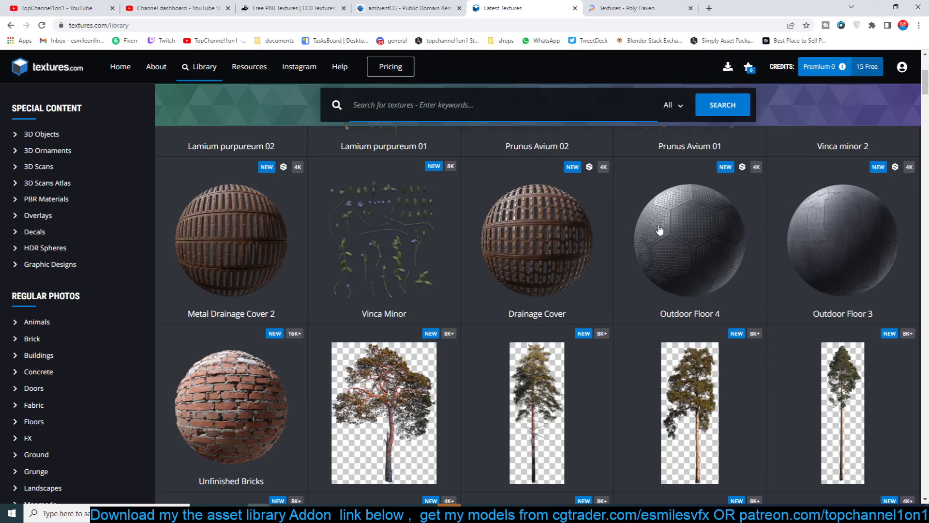
{"action": "scroll", "coordinate": [733, 208], "scroll_direction": "down", "scroll_amount": 1}
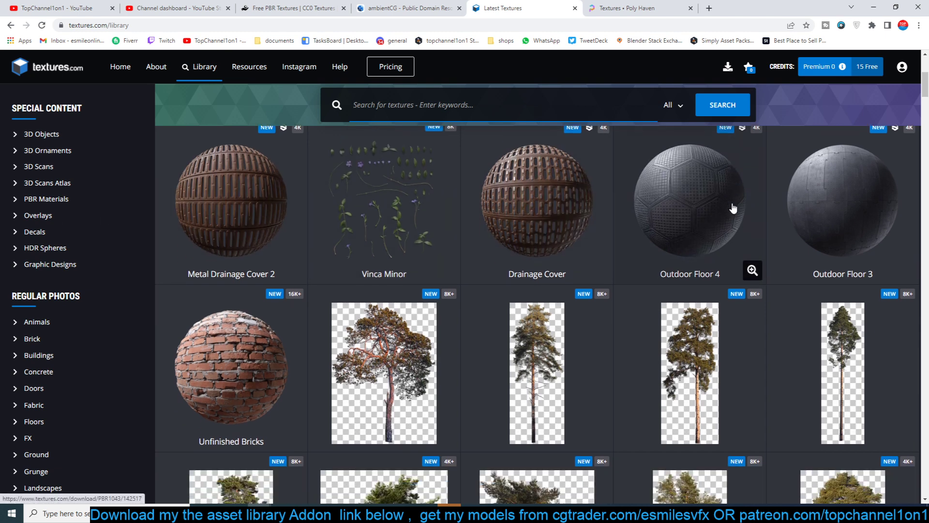
{"action": "scroll", "coordinate": [733, 208], "scroll_direction": "down", "scroll_amount": 2}
{"action": "scroll", "coordinate": [734, 208], "scroll_direction": "up", "scroll_amount": 5}
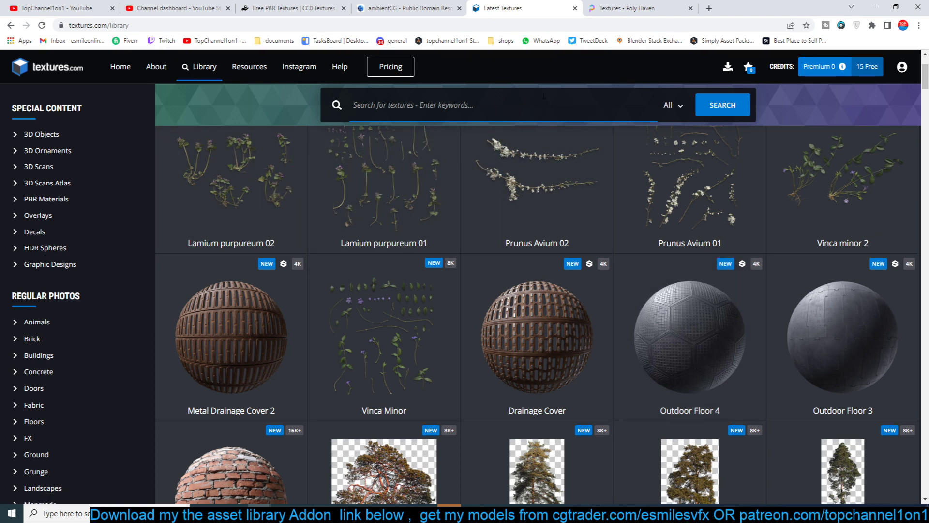
{"action": "scroll", "coordinate": [576, 197], "scroll_direction": "down", "scroll_amount": 5}
{"action": "scroll", "coordinate": [577, 197], "scroll_direction": "up", "scroll_amount": 5}
{"action": "left_click", "coordinate": [673, 105]}
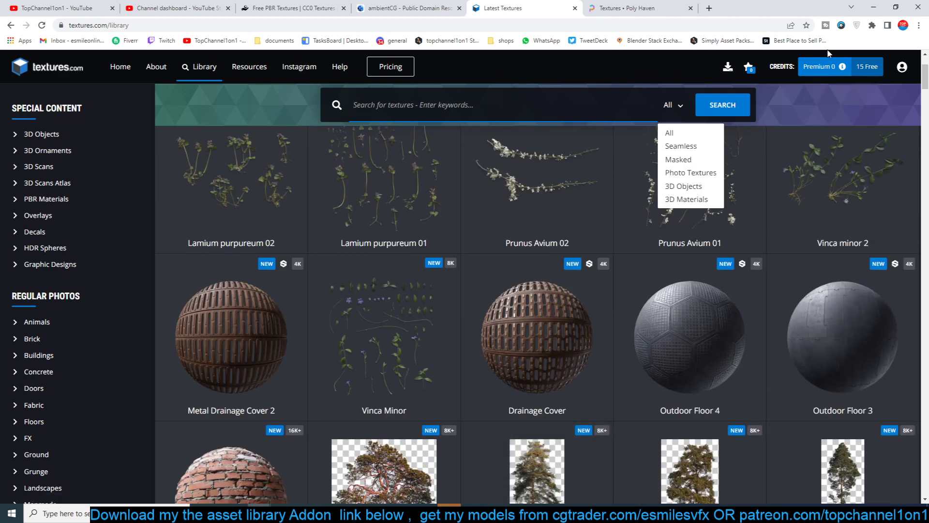
Close the category list and switch to the ambientCG site.
{"action": "left_click", "coordinate": [431, 124]}
{"action": "left_click", "coordinate": [371, 4]}
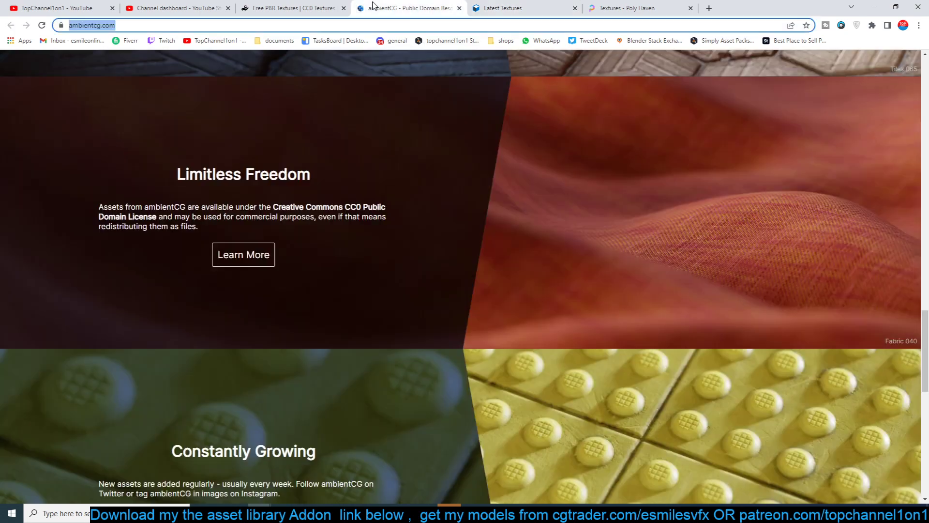
{"action": "scroll", "coordinate": [289, 154], "scroll_direction": "up", "scroll_amount": 20}
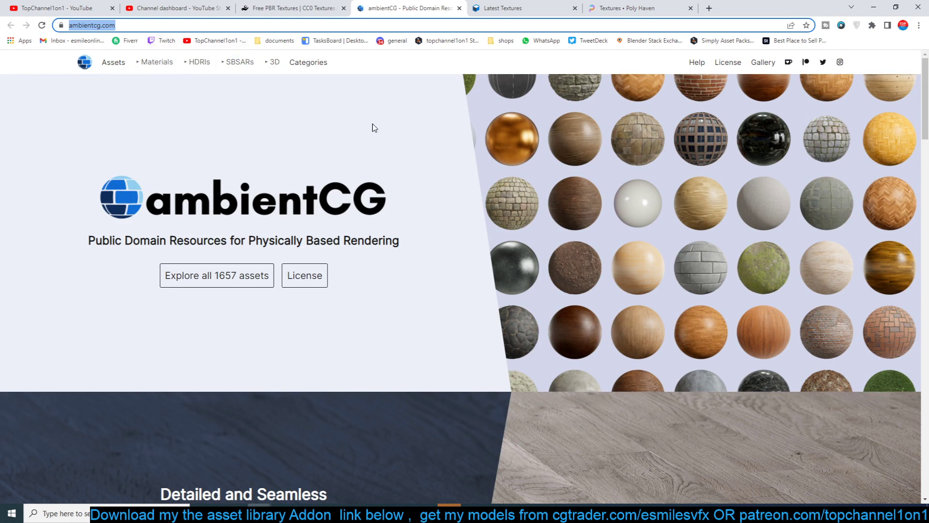
{"action": "scroll", "coordinate": [373, 129], "scroll_direction": "down", "scroll_amount": 5}
{"action": "scroll", "coordinate": [388, 114], "scroll_direction": "up", "scroll_amount": 5}
Look through ambientCG's home page sections, glance at Poly Haven, and return to ambientCG.
{"action": "scroll", "coordinate": [335, 134], "scroll_direction": "down", "scroll_amount": 6}
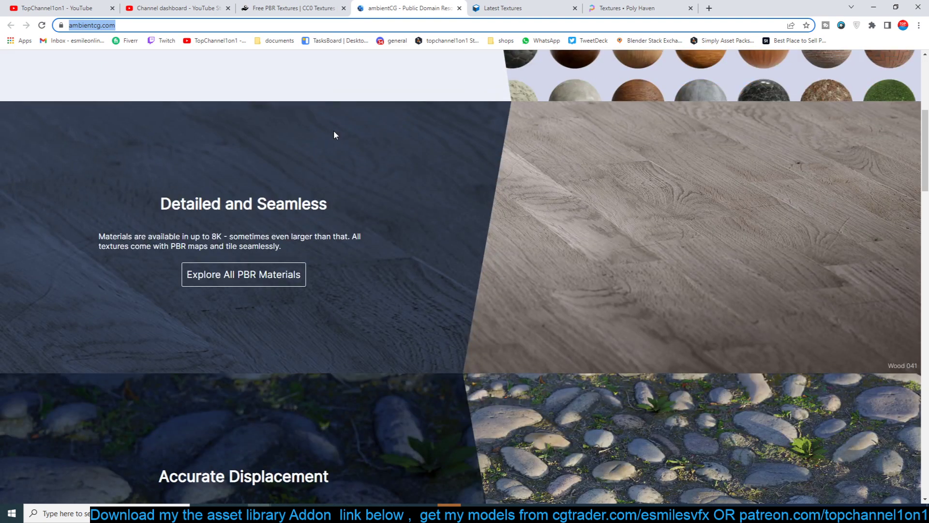
{"action": "scroll", "coordinate": [334, 135], "scroll_direction": "down", "scroll_amount": 3}
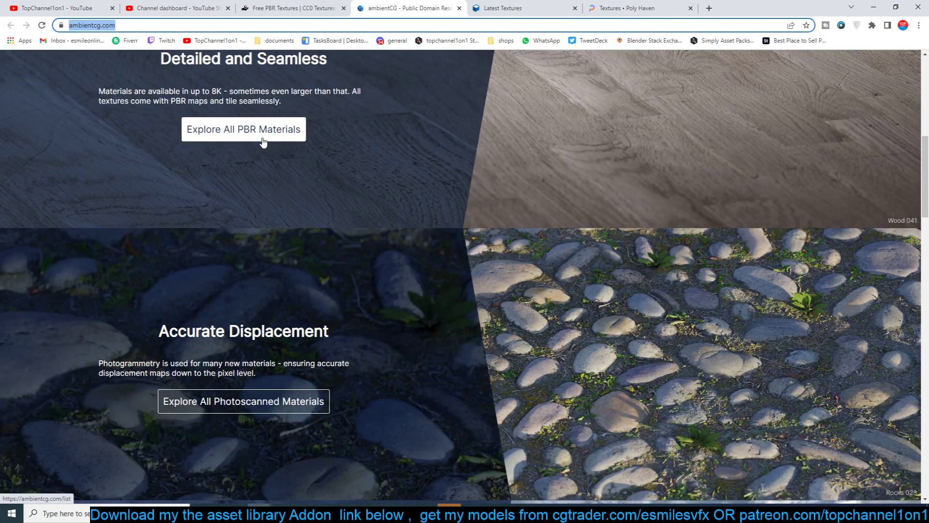
{"action": "scroll", "coordinate": [262, 142], "scroll_direction": "down", "scroll_amount": 6}
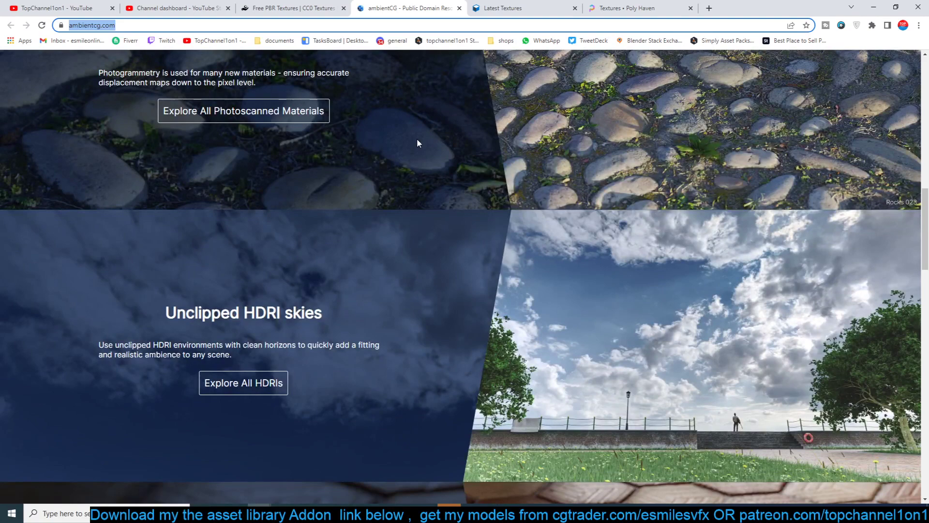
{"action": "scroll", "coordinate": [418, 142], "scroll_direction": "down", "scroll_amount": 4}
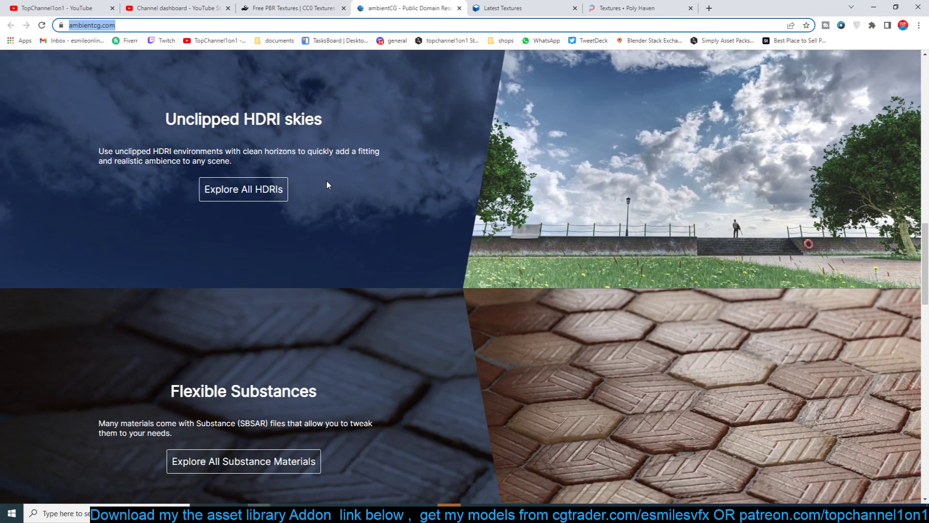
{"action": "scroll", "coordinate": [387, 177], "scroll_direction": "down", "scroll_amount": 6}
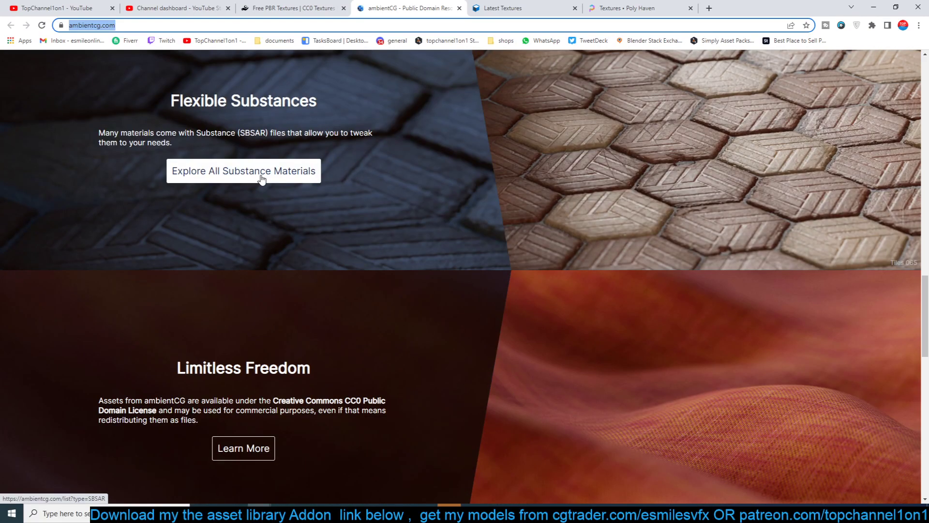
{"action": "scroll", "coordinate": [513, 167], "scroll_direction": "up", "scroll_amount": 7}
{"action": "scroll", "coordinate": [518, 166], "scroll_direction": "up", "scroll_amount": 15}
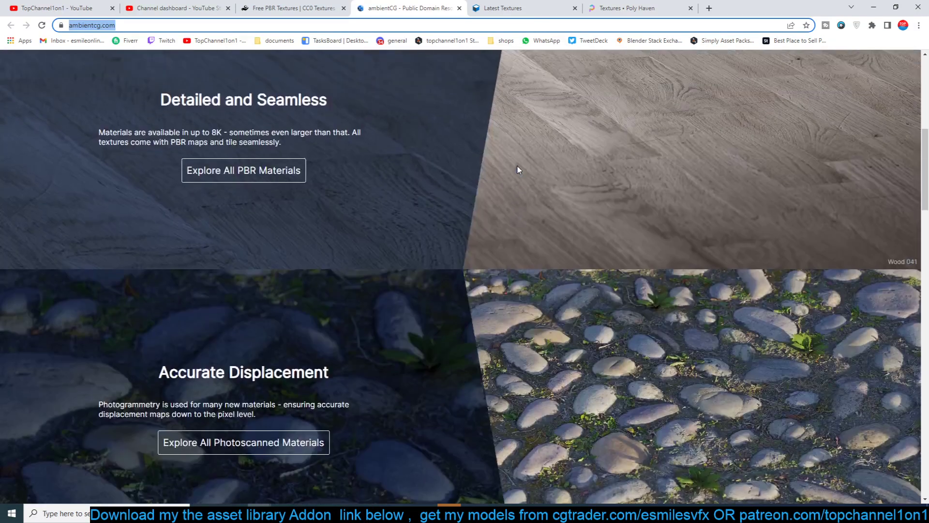
{"action": "scroll", "coordinate": [520, 170], "scroll_direction": "up", "scroll_amount": 2}
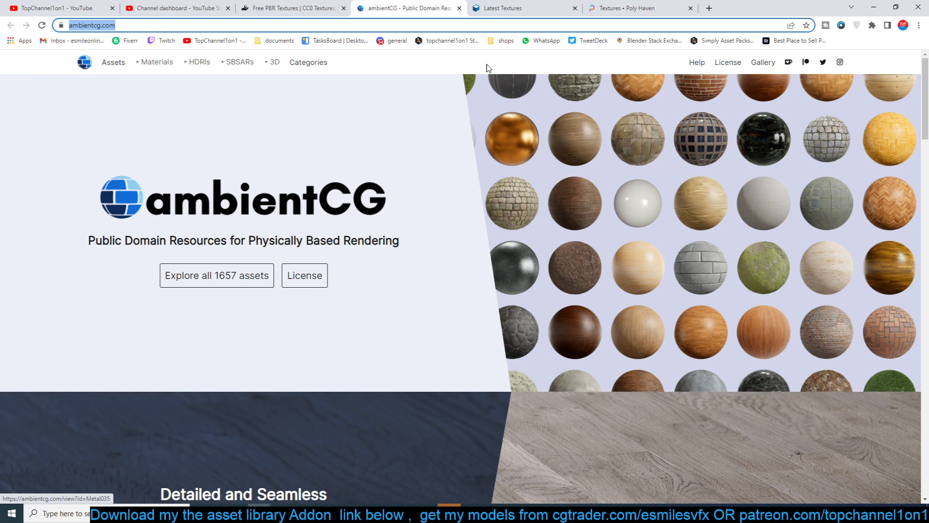
{"action": "left_click", "coordinate": [636, 9]}
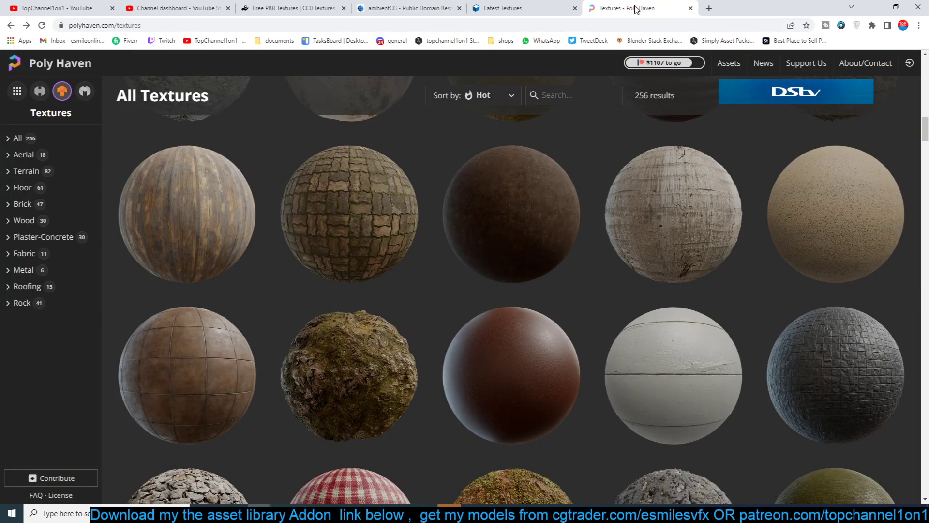
{"action": "left_click", "coordinate": [396, 10]}
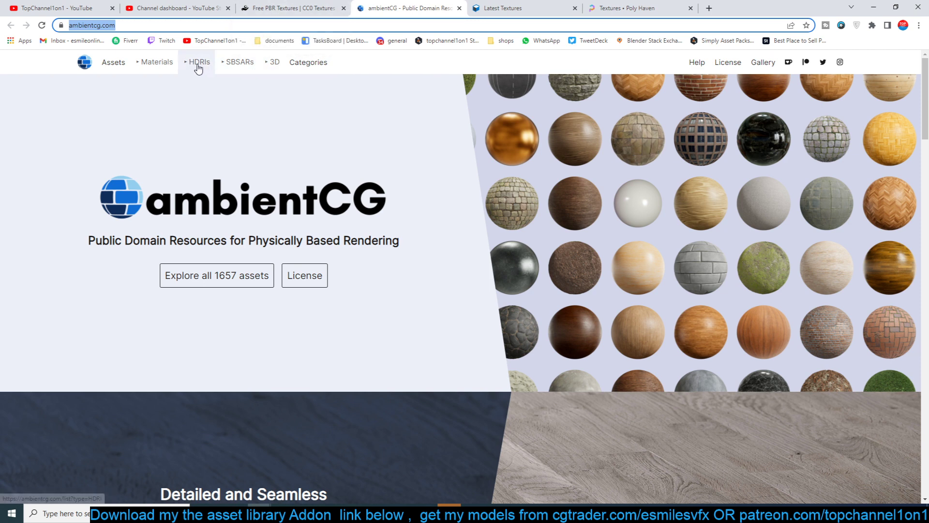
Show ambientCG's 3D model assets and browse the results.
{"action": "left_click", "coordinate": [270, 65]}
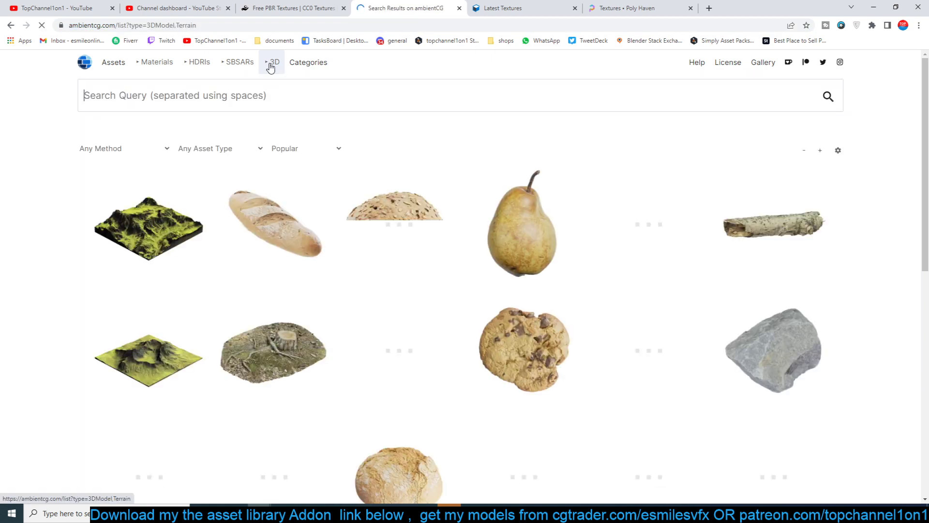
{"action": "scroll", "coordinate": [284, 213], "scroll_direction": "down", "scroll_amount": 9}
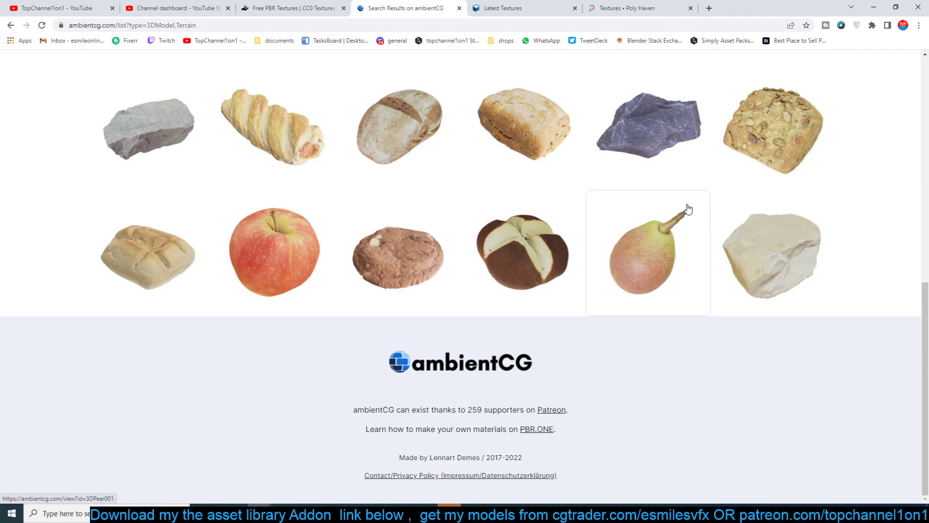
{"action": "scroll", "coordinate": [494, 191], "scroll_direction": "up", "scroll_amount": 7}
{"action": "scroll", "coordinate": [493, 191], "scroll_direction": "up", "scroll_amount": 2}
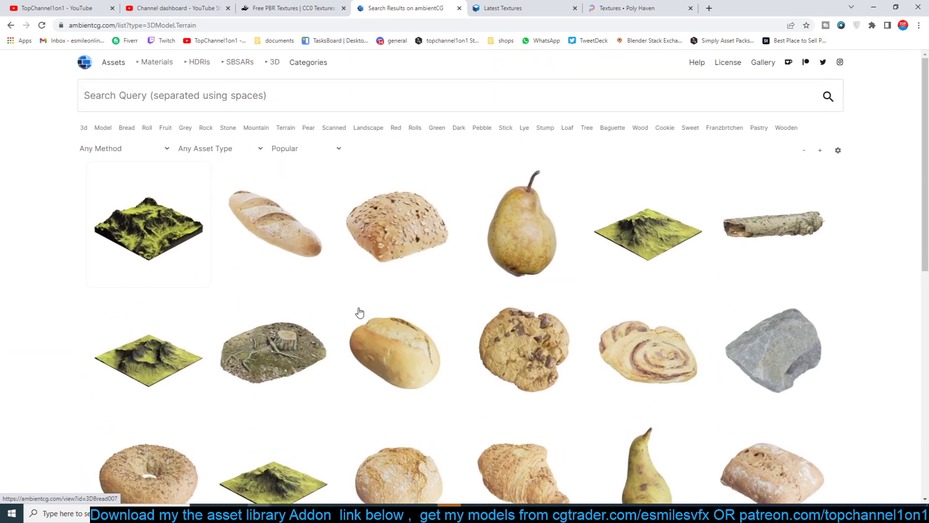
{"action": "scroll", "coordinate": [423, 286], "scroll_direction": "down", "scroll_amount": 9}
{"action": "scroll", "coordinate": [774, 201], "scroll_direction": "up", "scroll_amount": 9}
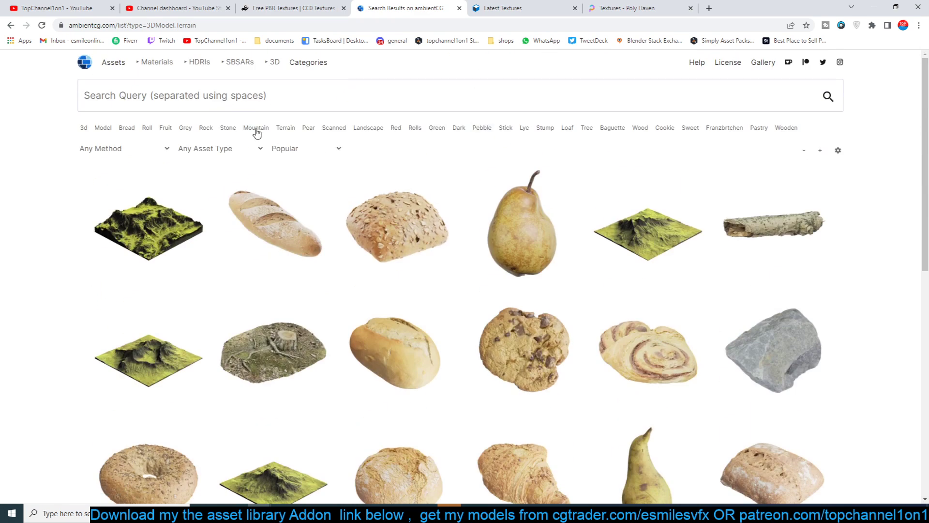
{"action": "scroll", "coordinate": [206, 265], "scroll_direction": "down", "scroll_amount": 4}
{"action": "scroll", "coordinate": [206, 265], "scroll_direction": "down", "scroll_amount": 4}
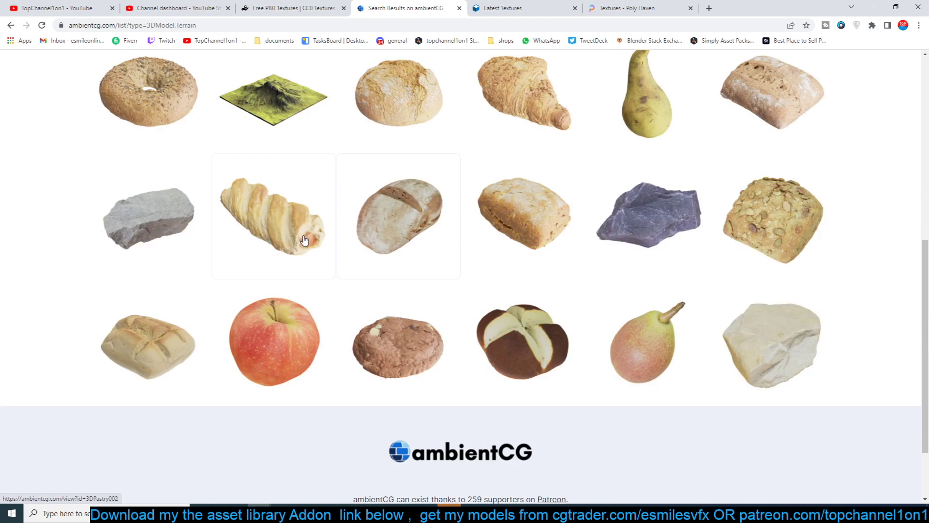
{"action": "scroll", "coordinate": [386, 229], "scroll_direction": "up", "scroll_amount": 8}
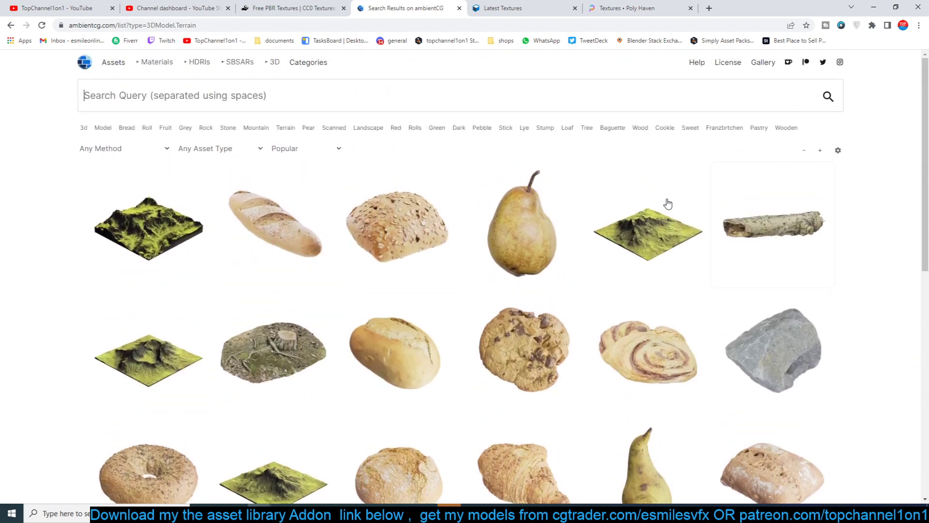
Open the 3D Pear 003 page listing HQ, LQ and SQ zip downloads.
{"action": "left_click", "coordinate": [542, 234]}
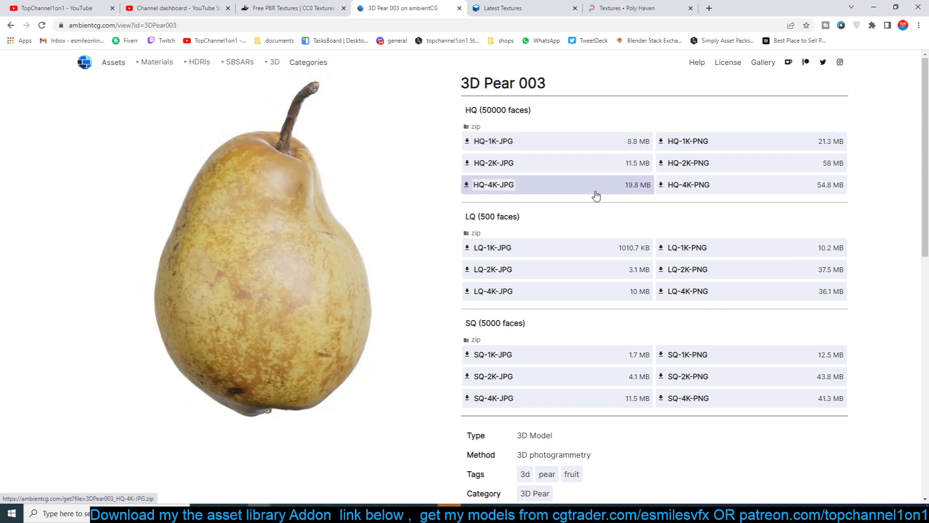
{"action": "scroll", "coordinate": [596, 194], "scroll_direction": "down", "scroll_amount": 5}
{"action": "scroll", "coordinate": [596, 196], "scroll_direction": "up", "scroll_amount": 5}
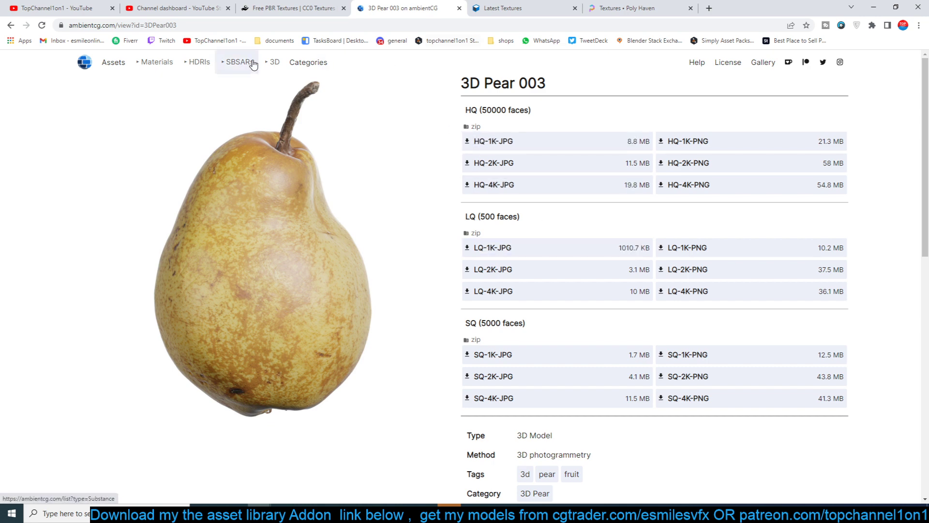
Open the Ground 13 texture page on ShareTextures.
{"action": "left_click", "coordinate": [306, 6]}
{"action": "scroll", "coordinate": [129, 176], "scroll_direction": "up", "scroll_amount": 5}
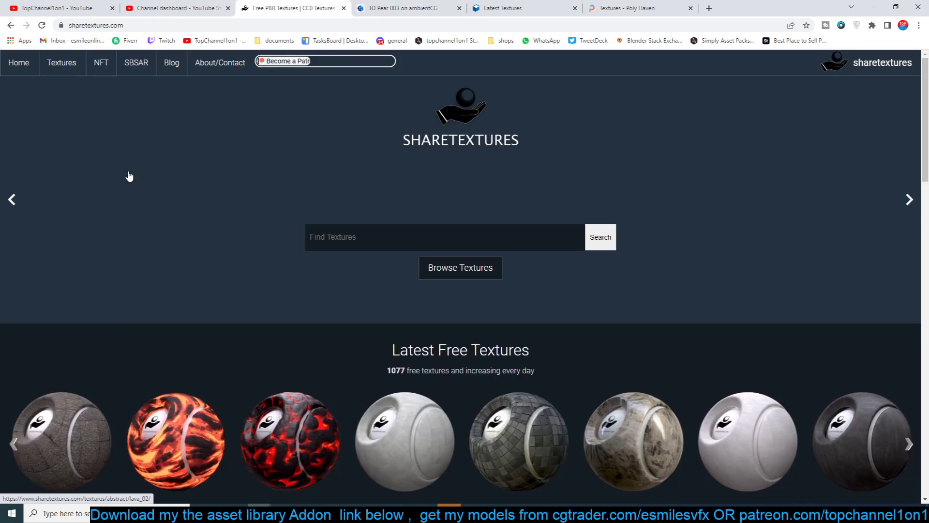
{"action": "scroll", "coordinate": [173, 191], "scroll_direction": "down", "scroll_amount": 5}
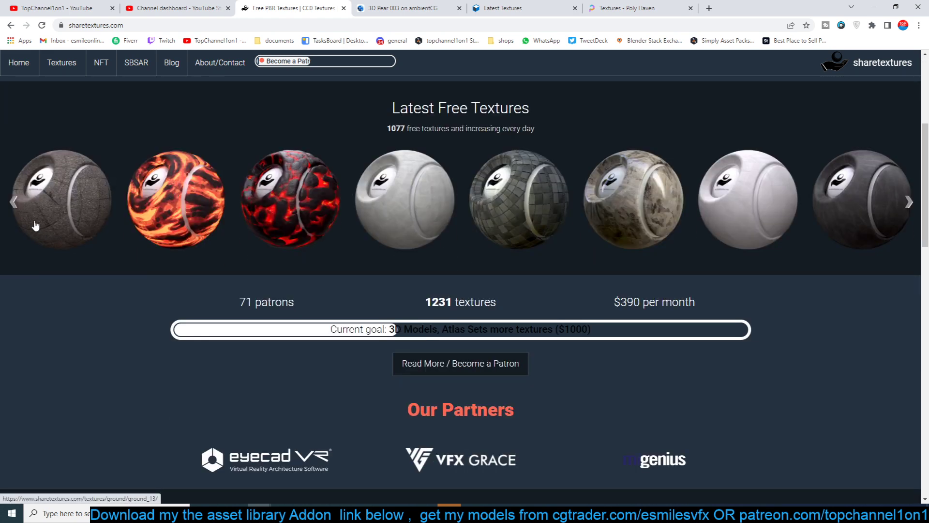
{"action": "left_click", "coordinate": [68, 206]}
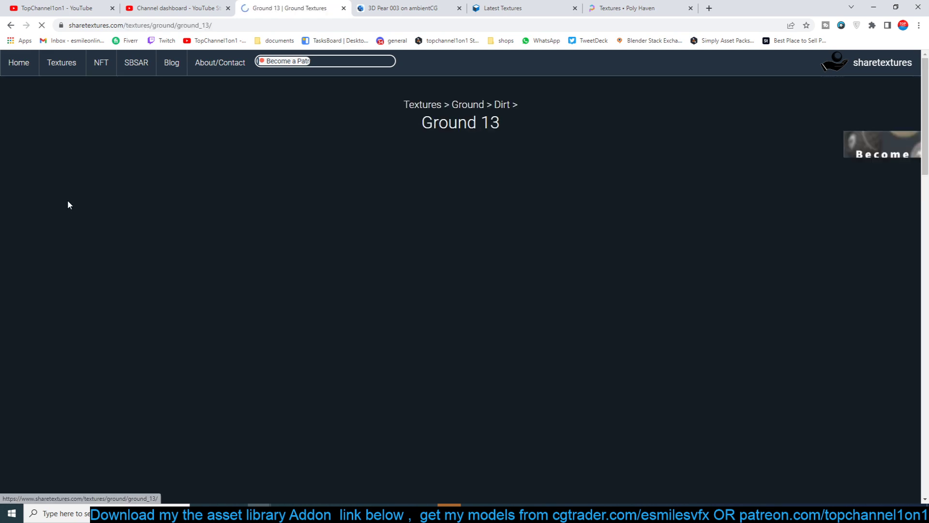
{"action": "scroll", "coordinate": [661, 175], "scroll_direction": "down", "scroll_amount": 5}
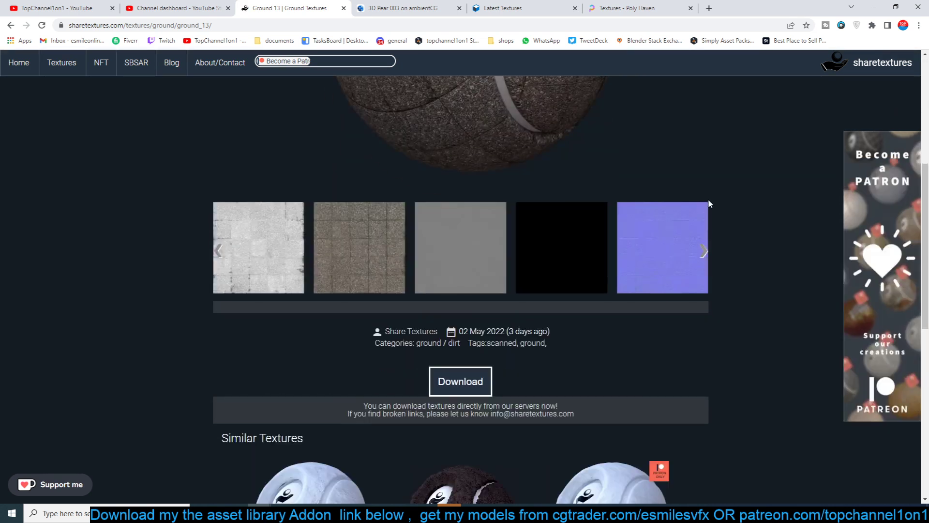
{"action": "scroll", "coordinate": [707, 199], "scroll_direction": "up", "scroll_amount": 1}
Download the 1K Ground 13 zip through IDM and return to Blender.
{"action": "mouse_move", "coordinate": [474, 432]}
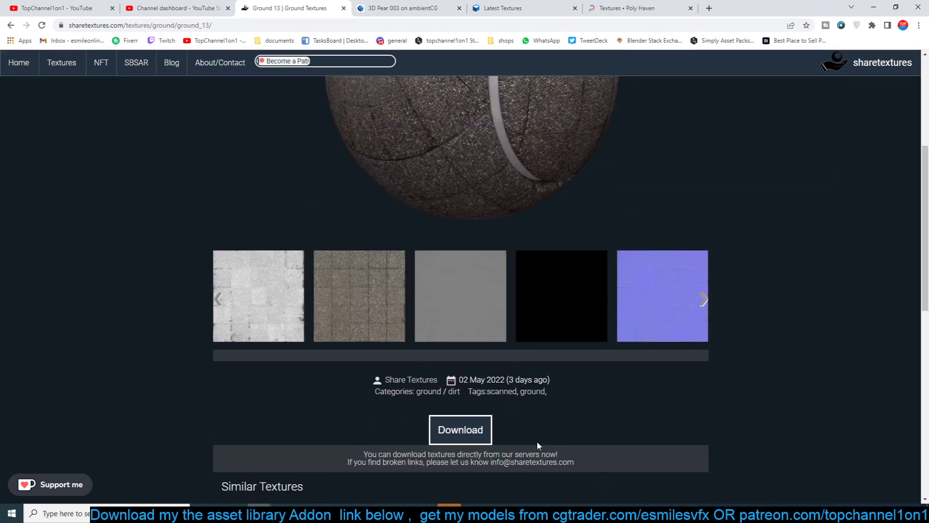
{"action": "scroll", "coordinate": [535, 442], "scroll_direction": "down", "scroll_amount": 1}
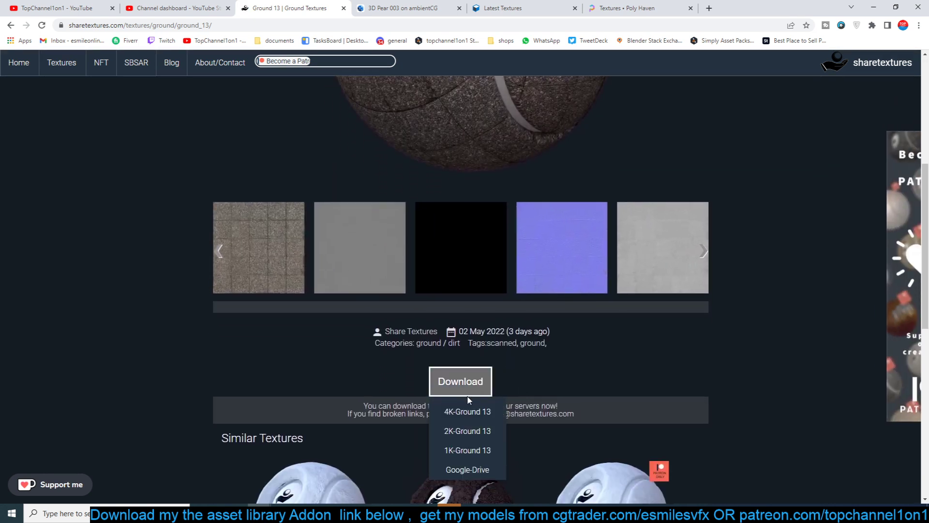
{"action": "left_click", "coordinate": [482, 451]}
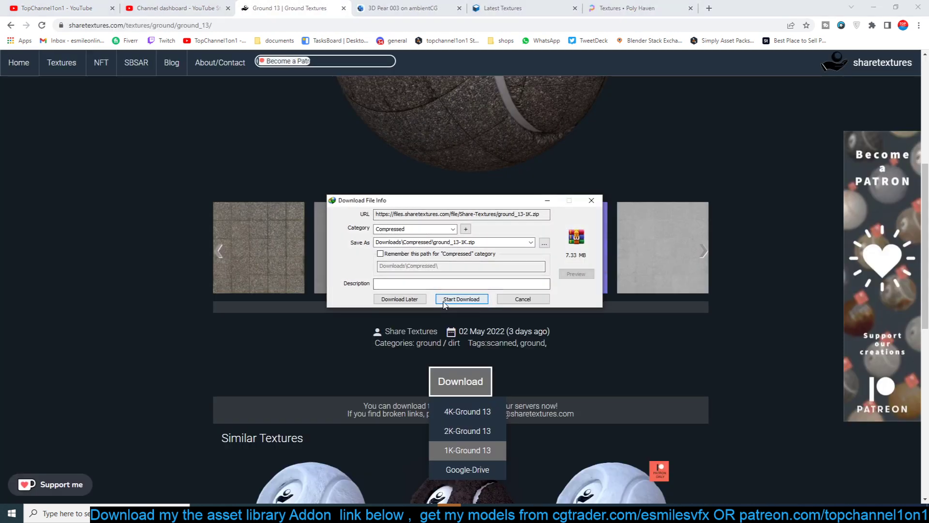
{"action": "left_click", "coordinate": [445, 301]}
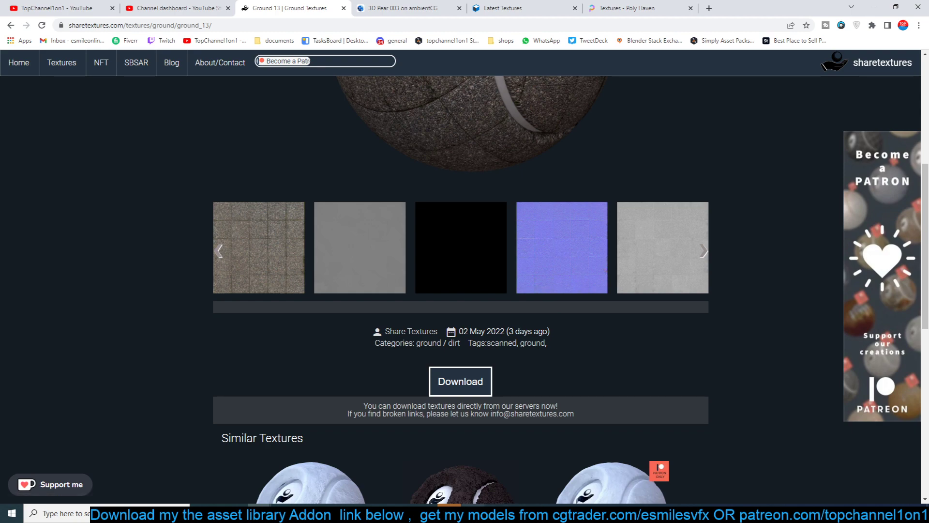
{"action": "mouse_move", "coordinate": [449, 513]}
{"action": "left_click", "coordinate": [487, 470]}
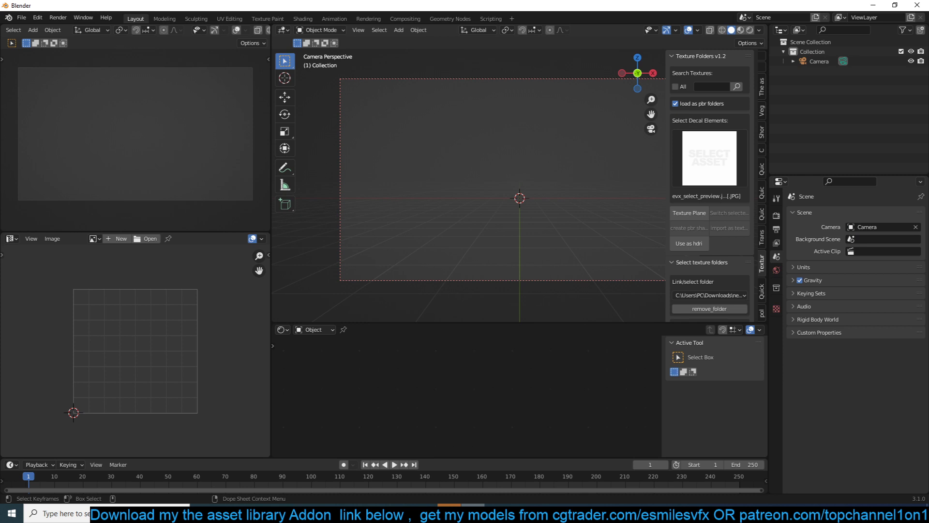
Confirm ground_13-1K.zip is Complete in IDM and center the Compressed folder window.
{"action": "left_click", "coordinate": [557, 482]}
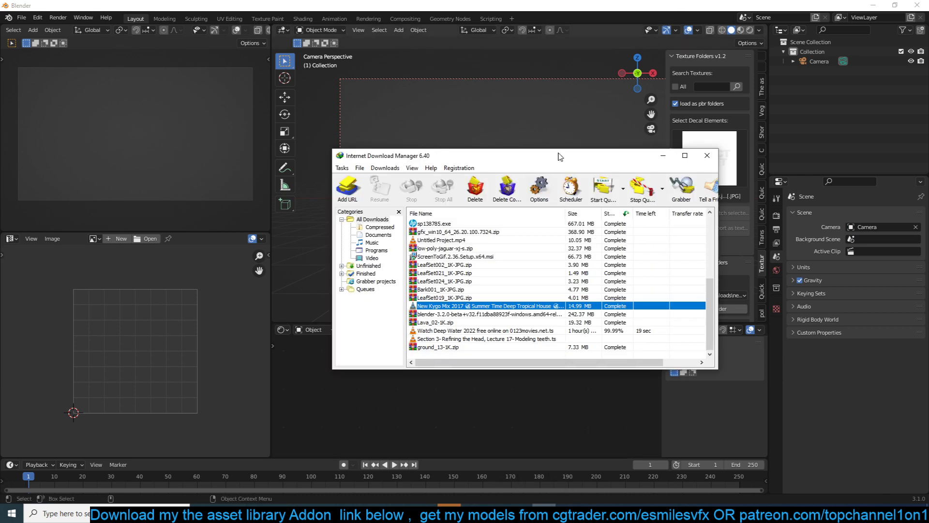
{"action": "left_click", "coordinate": [663, 155]}
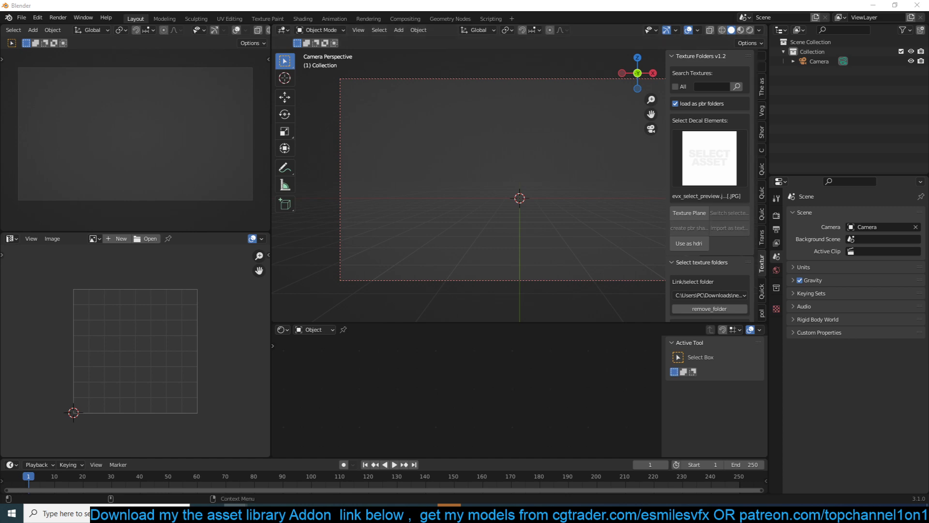
{"action": "left_click_drag", "start_coordinate": [928, 203], "coordinate": [401, 166]}
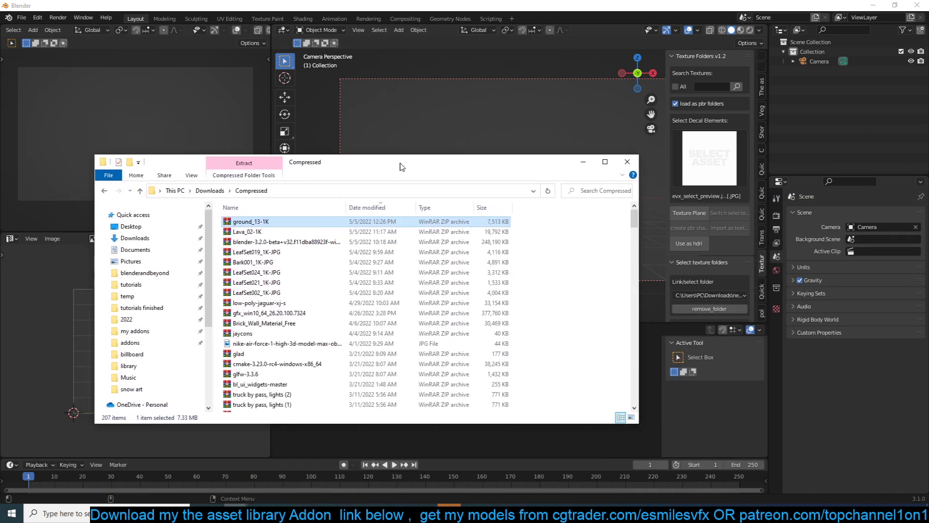
Extract the ground_13-1K archive and inspect its texture maps.
{"action": "right_click", "coordinate": [279, 225]}
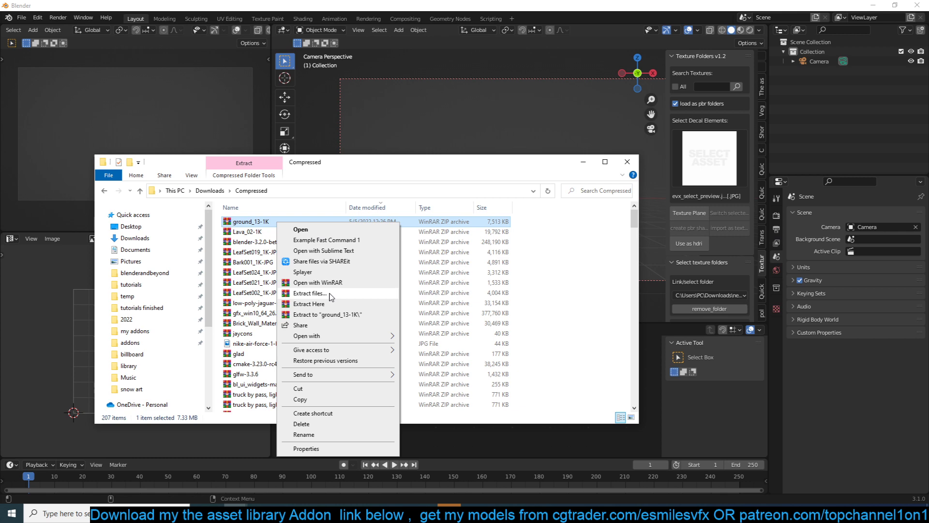
{"action": "left_click", "coordinate": [309, 294]}
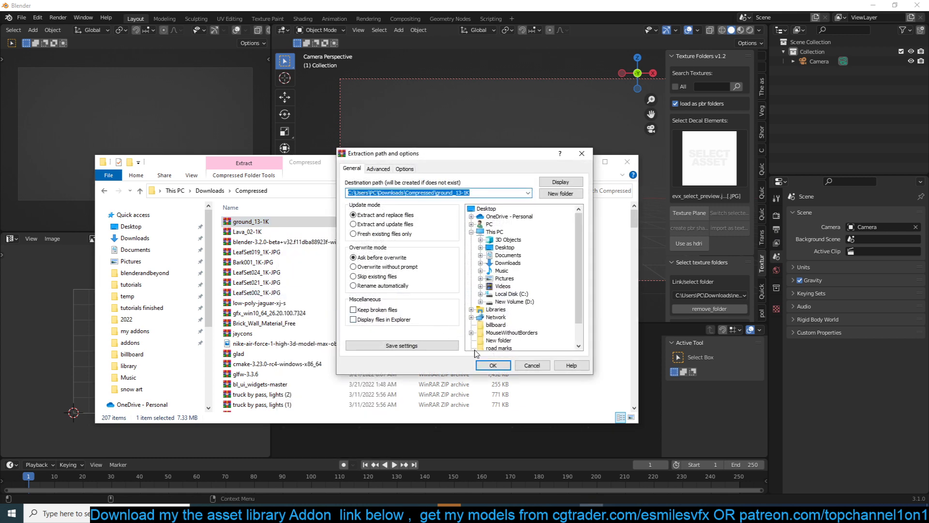
{"action": "left_click", "coordinate": [491, 365]}
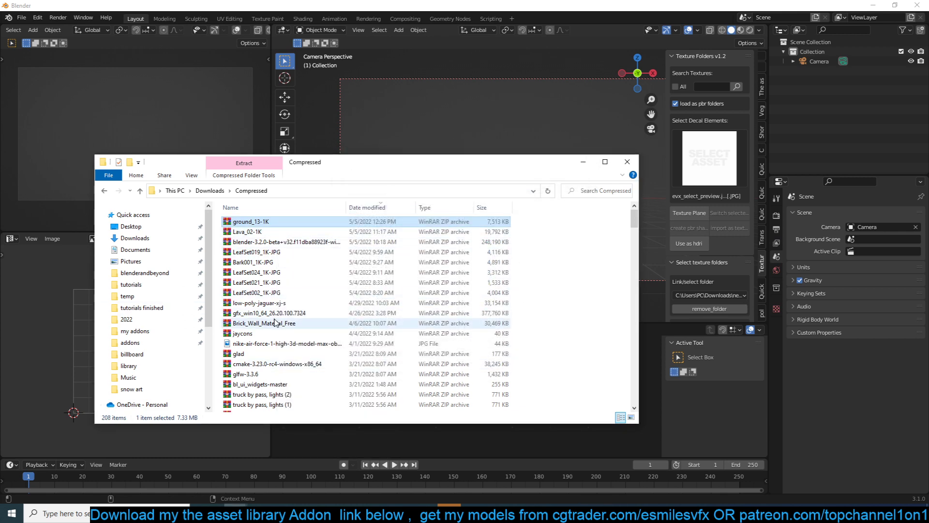
{"action": "scroll", "coordinate": [305, 316], "scroll_direction": "down", "scroll_amount": 6}
{"action": "scroll", "coordinate": [303, 315], "scroll_direction": "down", "scroll_amount": 20}
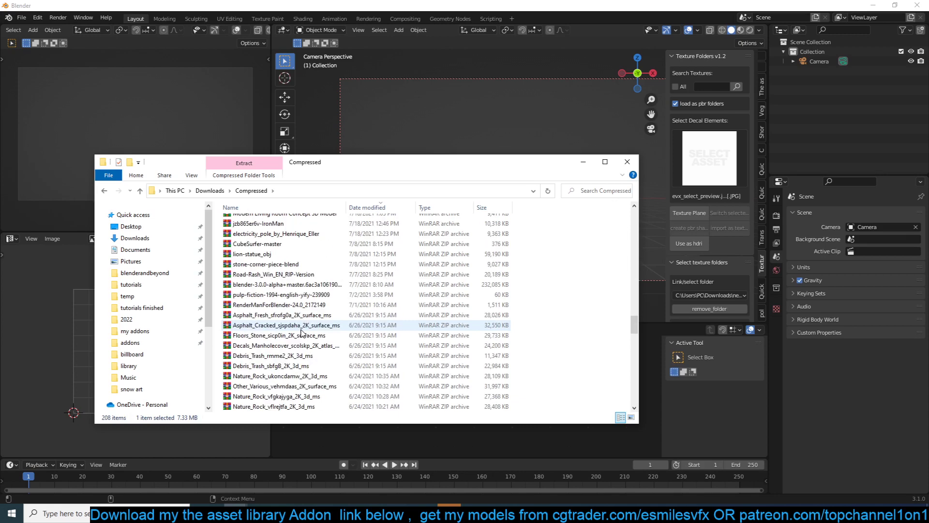
{"action": "left_click", "coordinate": [256, 264]}
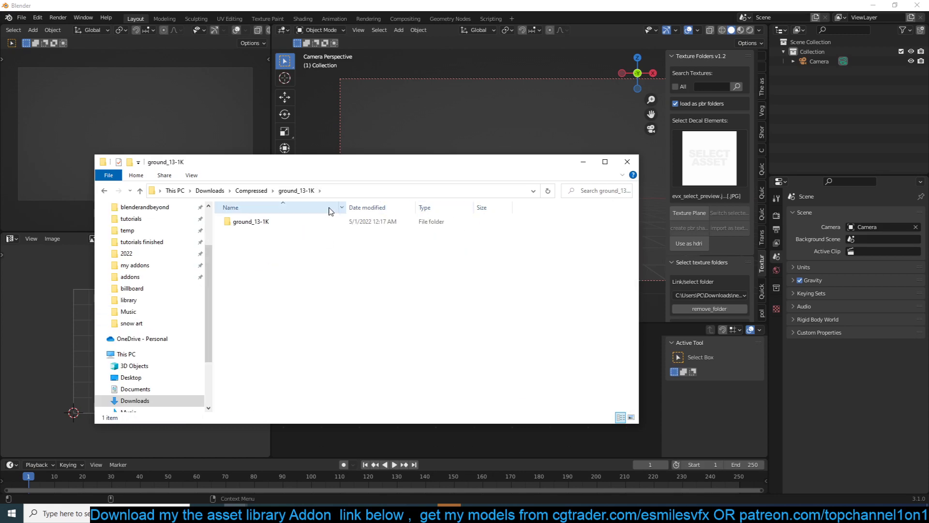
{"action": "double_click", "coordinate": [355, 224]}
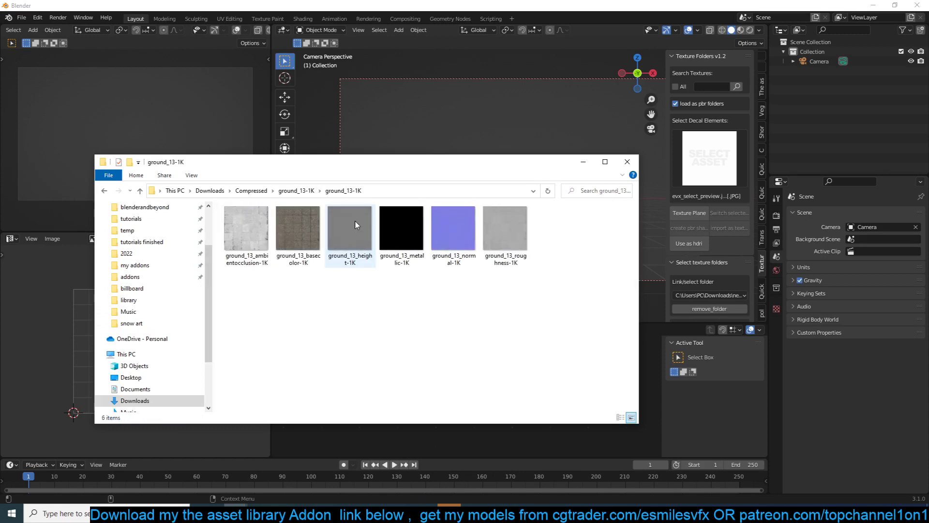
{"action": "key", "text": "alt+Left"}
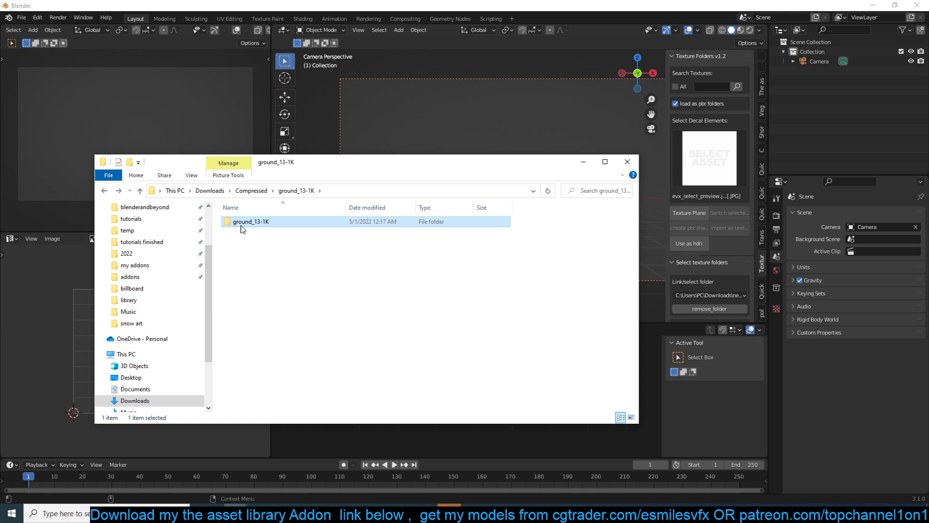
Paste ground_13-1K into Downloads\new pbr and unlink the old folder from Texture Folders.
{"action": "left_click", "coordinate": [210, 191]}
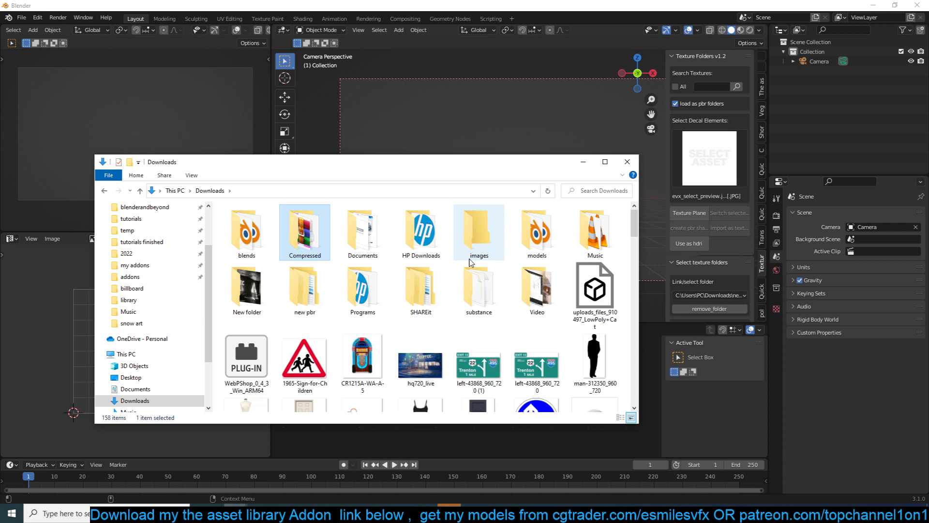
{"action": "double_click", "coordinate": [297, 307]}
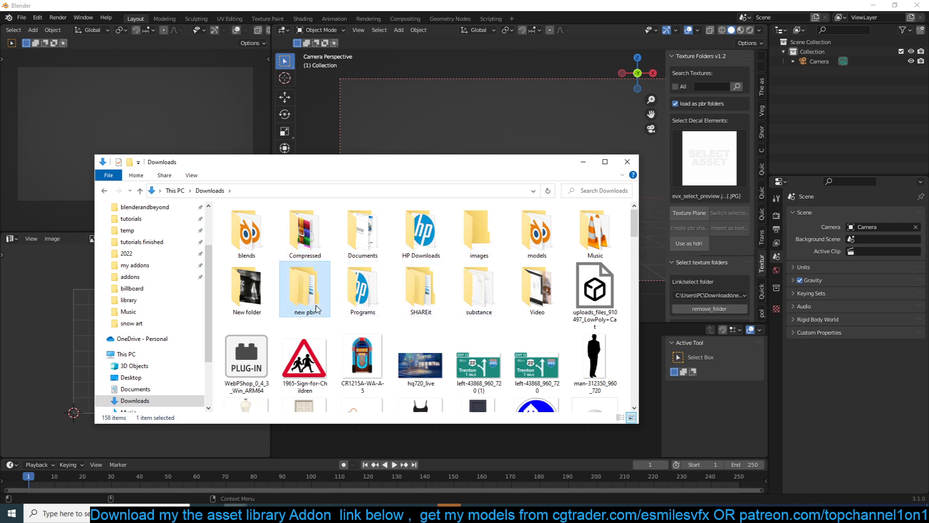
{"action": "key", "text": "ctrl+v"}
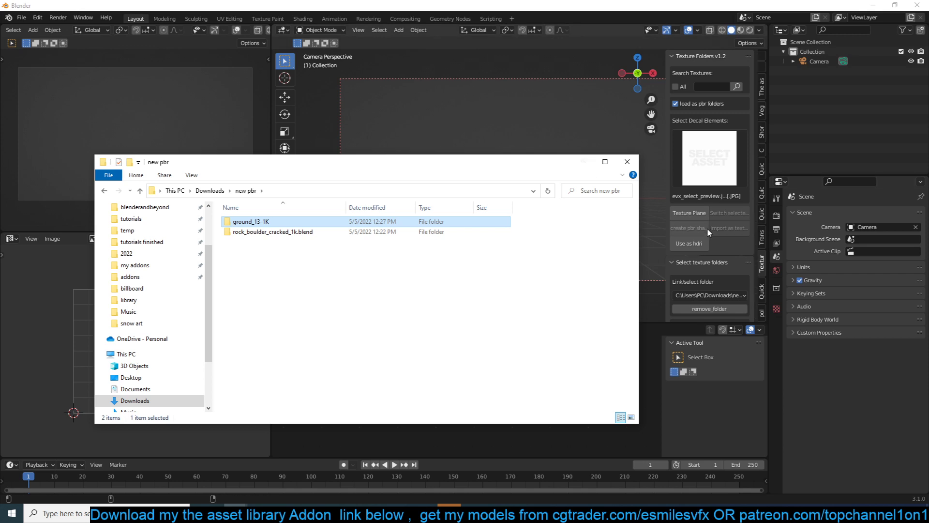
{"action": "left_click", "coordinate": [710, 169]}
Link Downloads\new pbr in Texture Folders and choose the ground_13 basecolor texture as asset.
{"action": "left_click", "coordinate": [710, 308]}
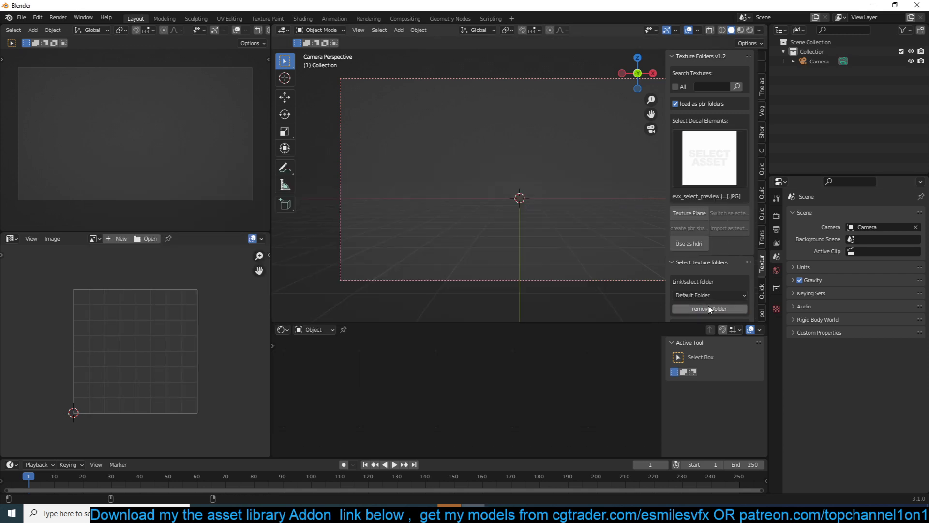
{"action": "scroll", "coordinate": [709, 278], "scroll_direction": "down", "scroll_amount": 2}
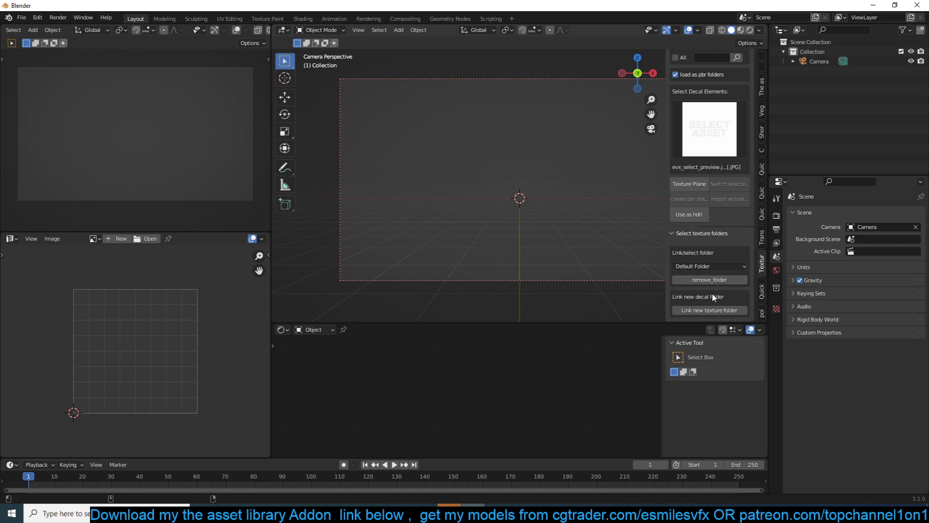
{"action": "left_click", "coordinate": [702, 310]}
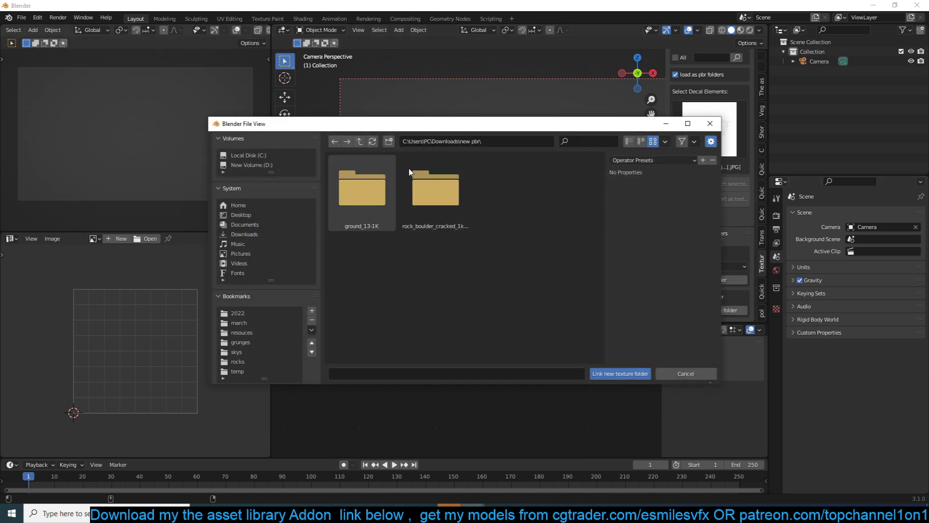
{"action": "left_click", "coordinate": [624, 378]}
{"action": "scroll", "coordinate": [693, 200], "scroll_direction": "up", "scroll_amount": 2}
{"action": "left_click", "coordinate": [721, 168]}
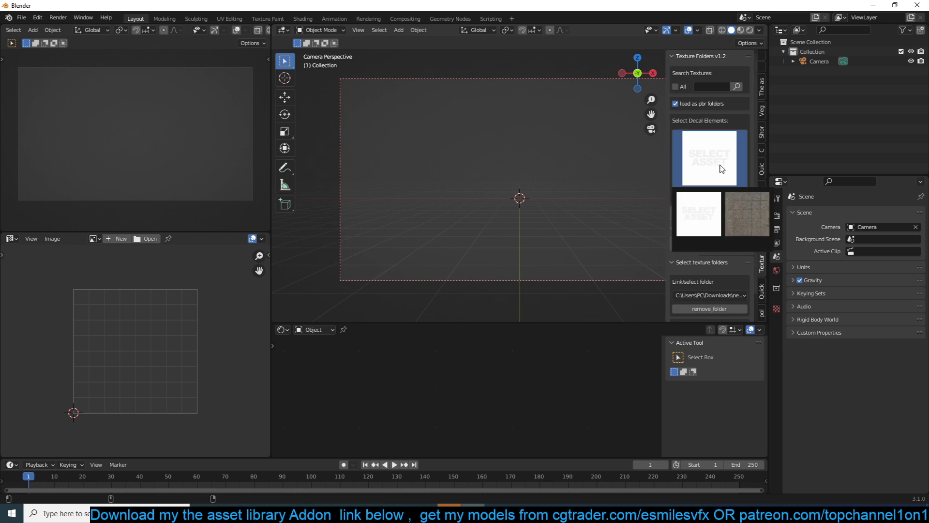
{"action": "left_click", "coordinate": [741, 217]}
{"action": "left_click_drag", "start_coordinate": [628, 165], "coordinate": [417, 247]}
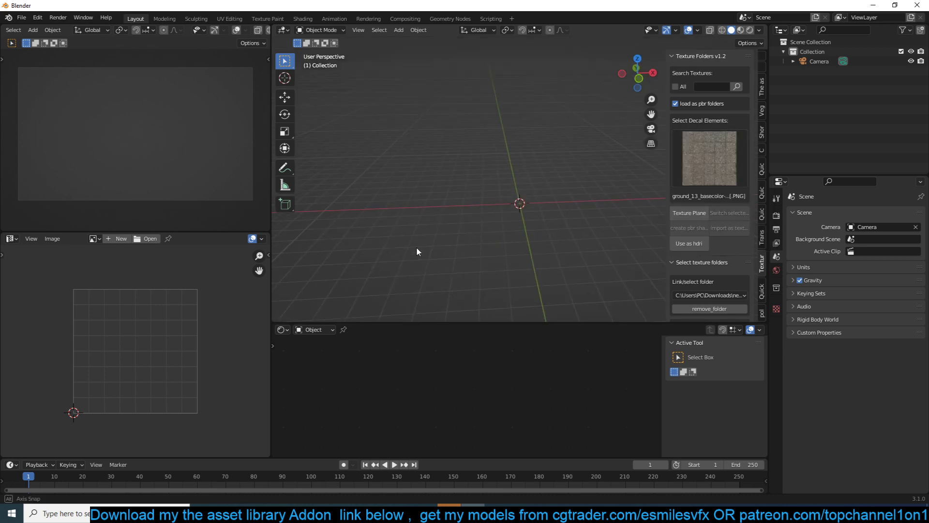
Open Grigio Perlato 1 on ShareTextures and download its 1K zip.
{"action": "mouse_move", "coordinate": [261, 513]}
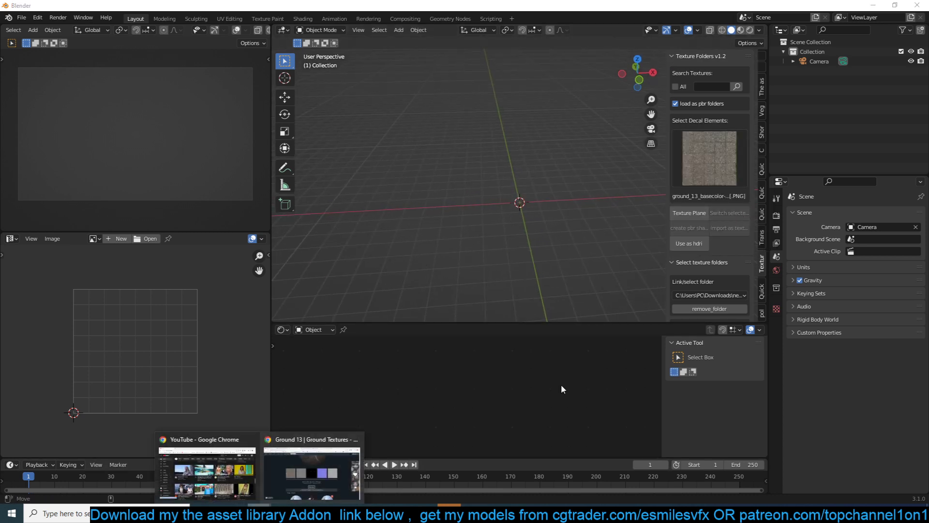
{"action": "left_click", "coordinate": [298, 452]}
{"action": "scroll", "coordinate": [580, 128], "scroll_direction": "up", "scroll_amount": 5}
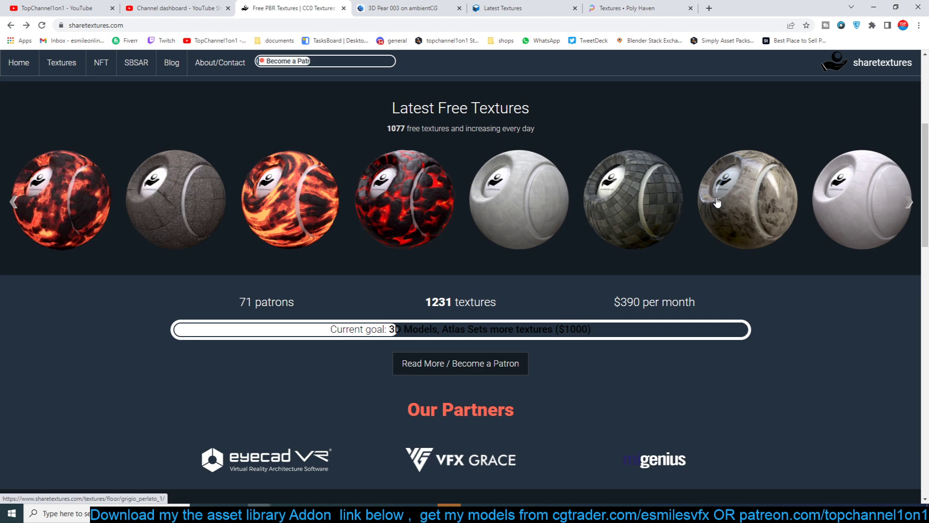
{"action": "left_click", "coordinate": [630, 207]}
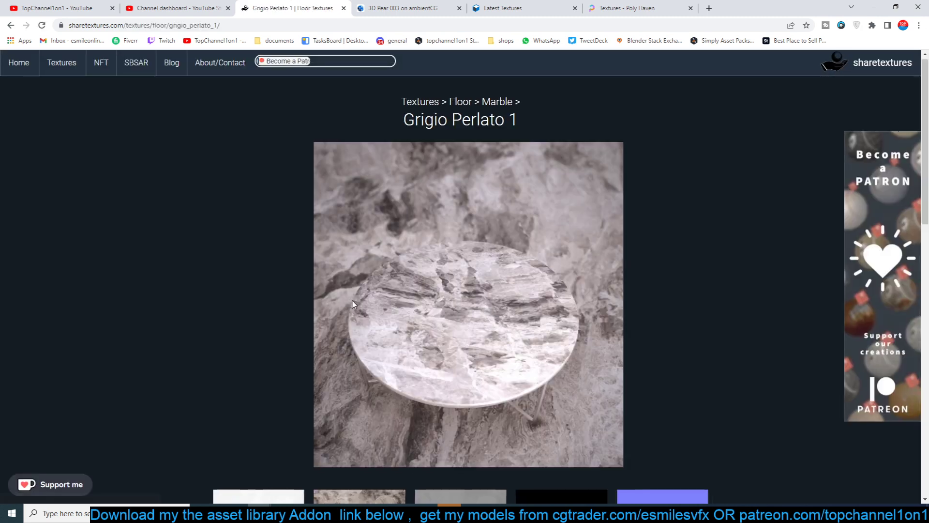
{"action": "scroll", "coordinate": [367, 314], "scroll_direction": "down", "scroll_amount": 4}
{"action": "scroll", "coordinate": [367, 322], "scroll_direction": "down", "scroll_amount": 3}
{"action": "mouse_move", "coordinate": [461, 334]}
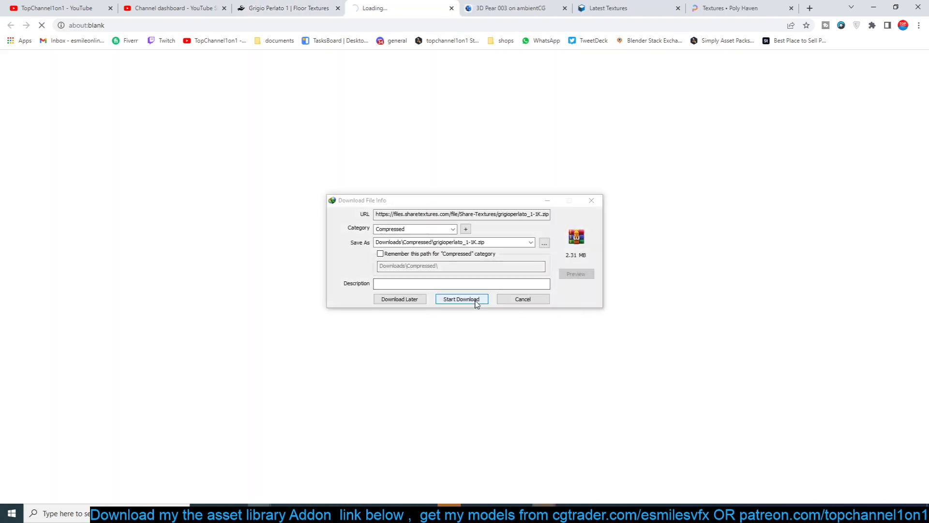
{"action": "left_click", "coordinate": [475, 300]}
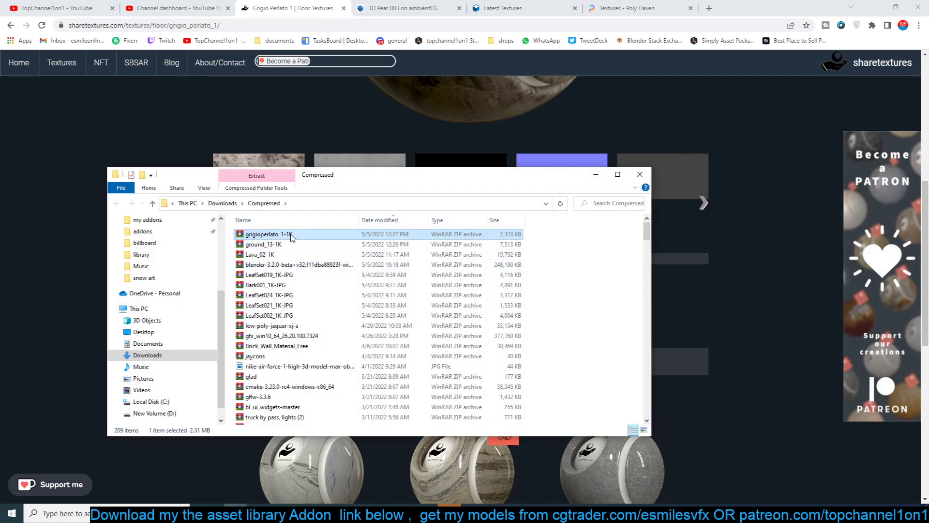
Extract the grigioperlato_1-1K archive to its suggested destination.
{"action": "right_click", "coordinate": [293, 237]}
{"action": "left_click", "coordinate": [322, 305]}
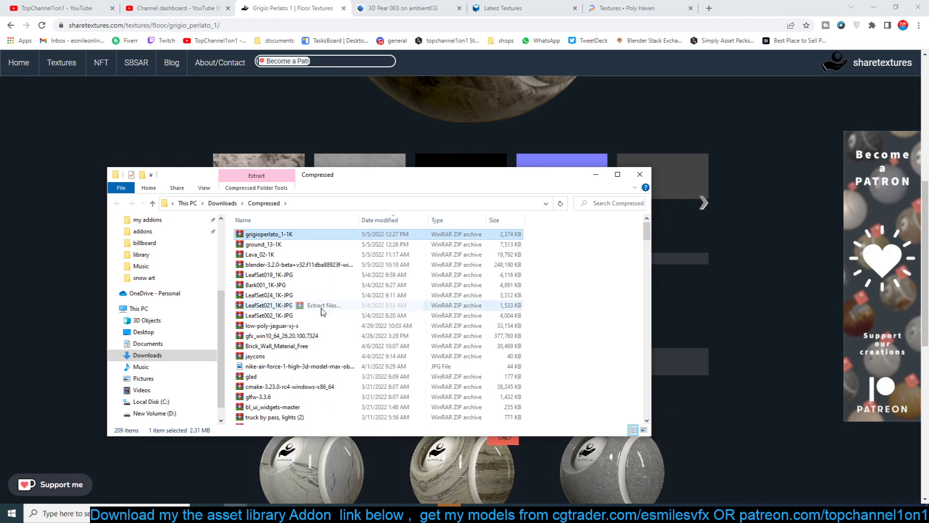
{"action": "left_click", "coordinate": [499, 366]}
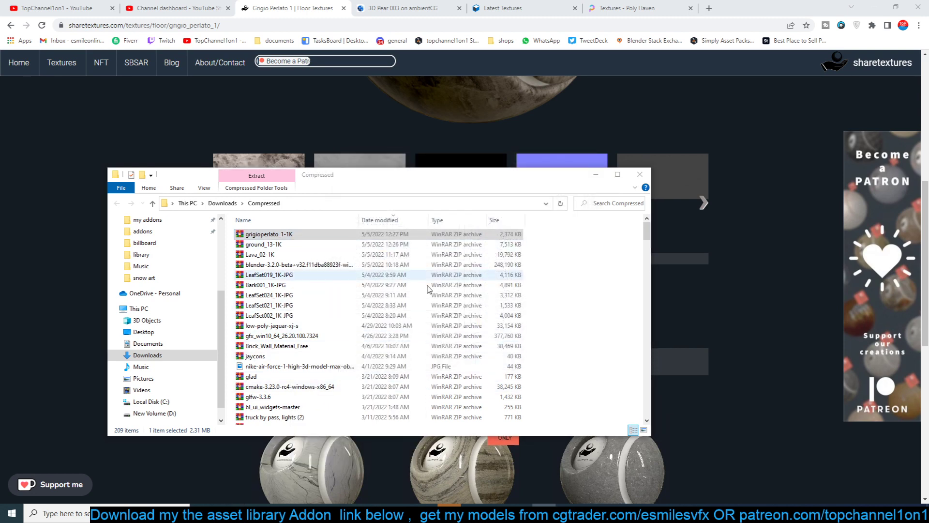
{"action": "scroll", "coordinate": [333, 385], "scroll_direction": "down", "scroll_amount": 20}
{"action": "scroll", "coordinate": [333, 384], "scroll_direction": "down", "scroll_amount": 20}
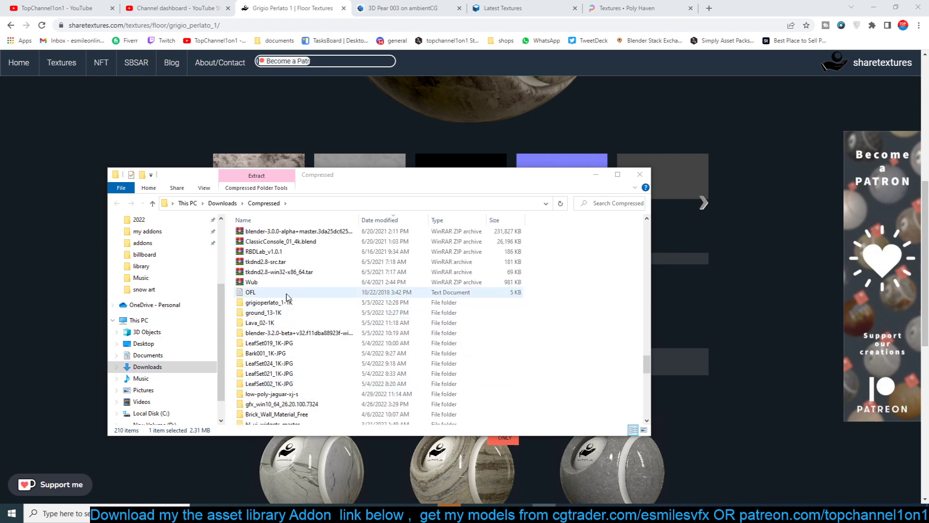
Select the grigioperlato_1-1K, Lava_02-1K, Bark001_1K-JPG and LeafSet texture folders.
{"action": "left_click", "coordinate": [281, 302]}
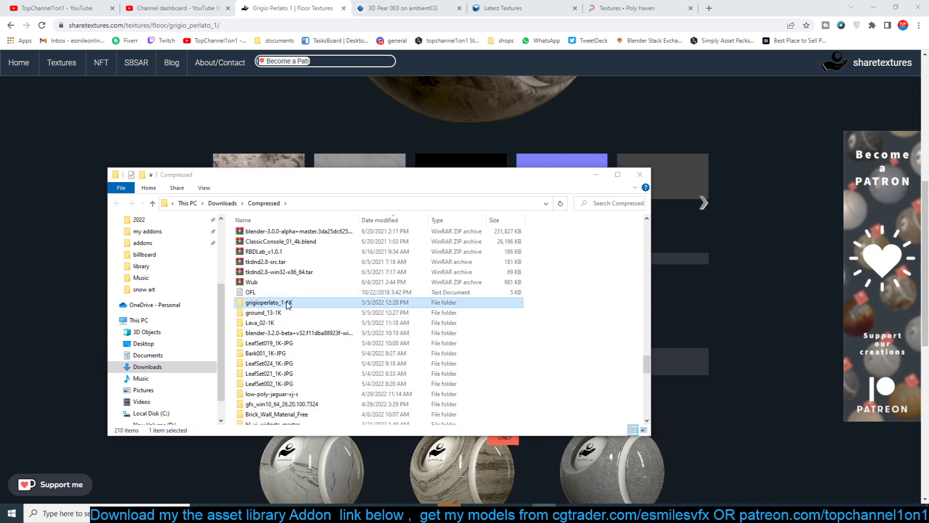
{"action": "left_click", "coordinate": [276, 352], "text": "ctrl"}
{"action": "left_click", "coordinate": [277, 363], "text": "ctrl"}
{"action": "left_click", "coordinate": [278, 373], "text": "ctrl"}
{"action": "left_click", "coordinate": [278, 384], "text": "ctrl"}
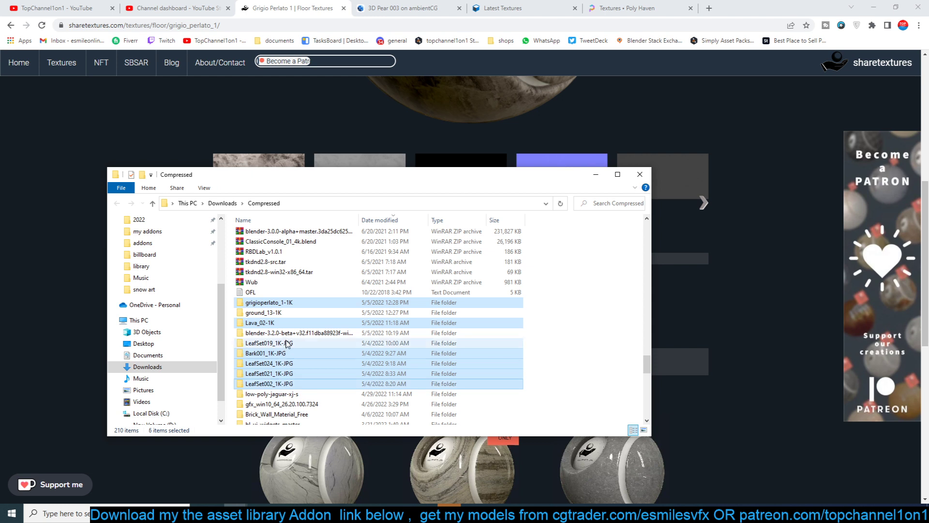
{"action": "left_click", "coordinate": [276, 342], "text": "ctrl"}
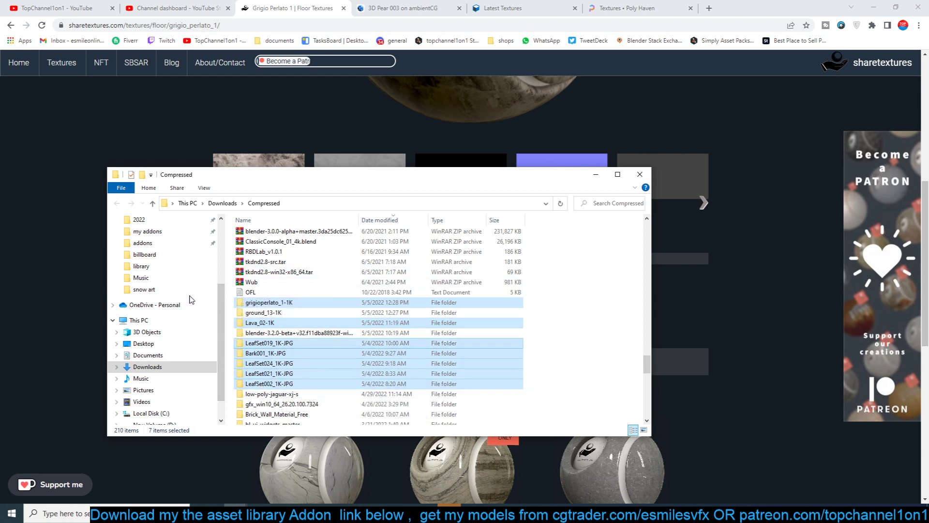
Paste the selected texture folders into Downloads\new pbr.
{"action": "scroll", "coordinate": [178, 309], "scroll_direction": "up", "scroll_amount": 3}
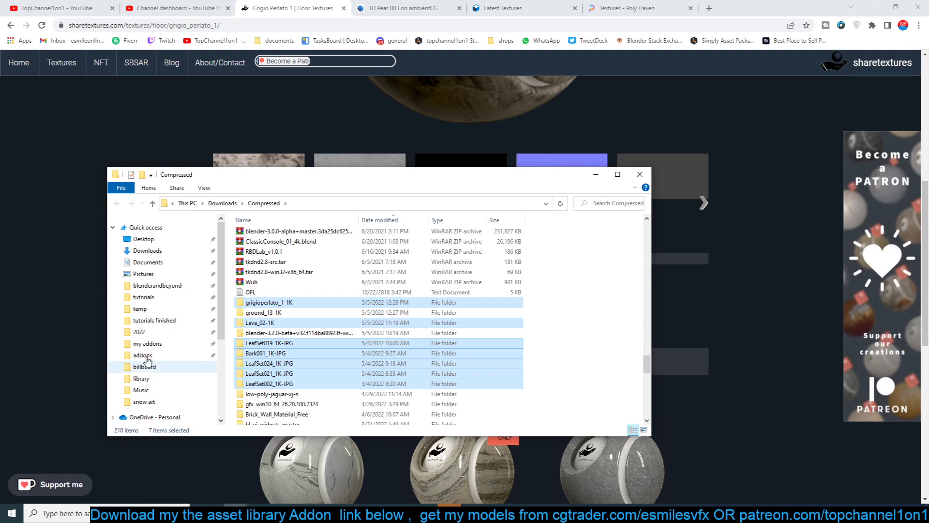
{"action": "scroll", "coordinate": [257, 291], "scroll_direction": "up", "scroll_amount": 6}
{"action": "left_click", "coordinate": [218, 203]}
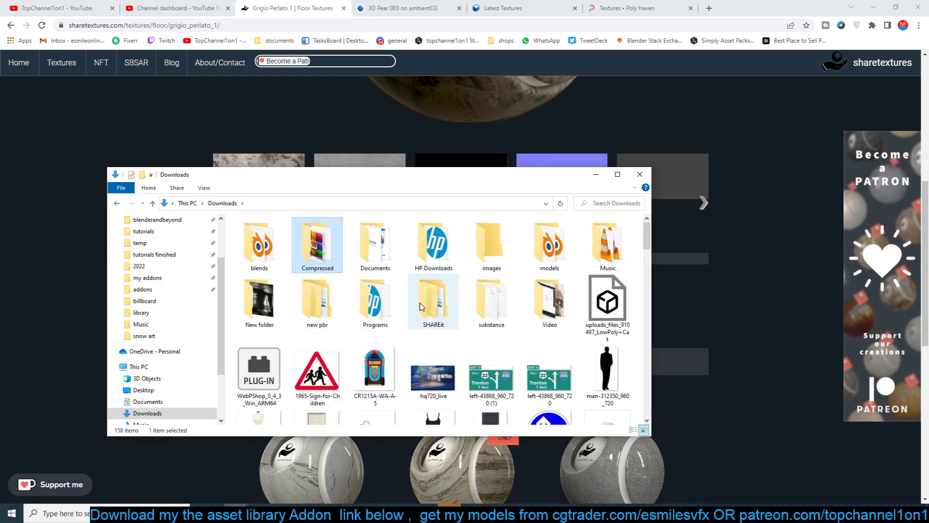
{"action": "left_click", "coordinate": [321, 319]}
{"action": "double_click", "coordinate": [321, 320]}
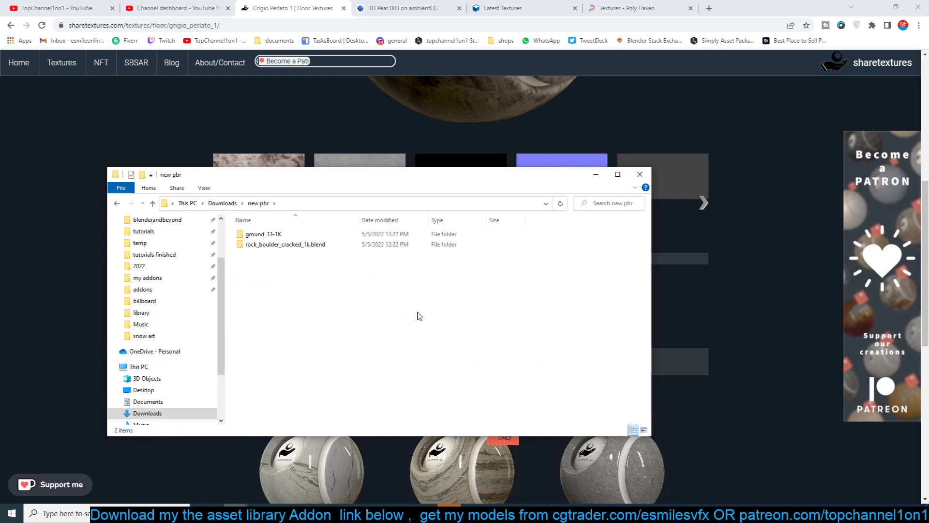
{"action": "key", "text": "ctrl+v"}
{"action": "left_click", "coordinate": [485, 352]}
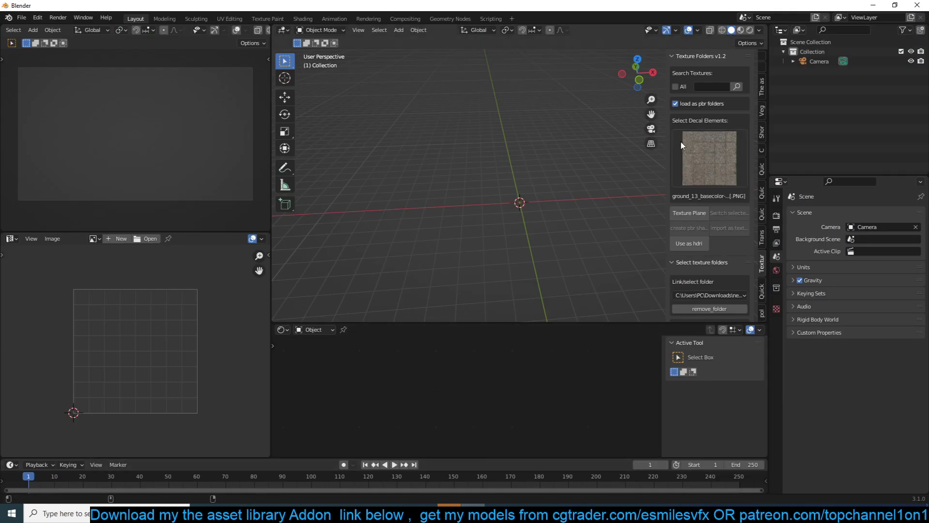
Check Blender's decal thumbnail picker and linked-folder list, then return to new pbr.
{"action": "left_click", "coordinate": [686, 143]}
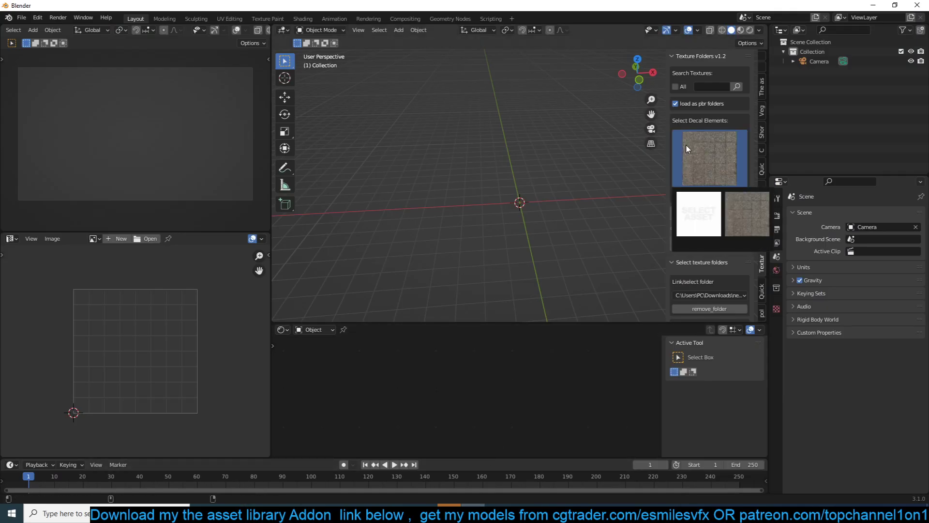
{"action": "left_click", "coordinate": [691, 149]}
{"action": "left_click", "coordinate": [710, 295]}
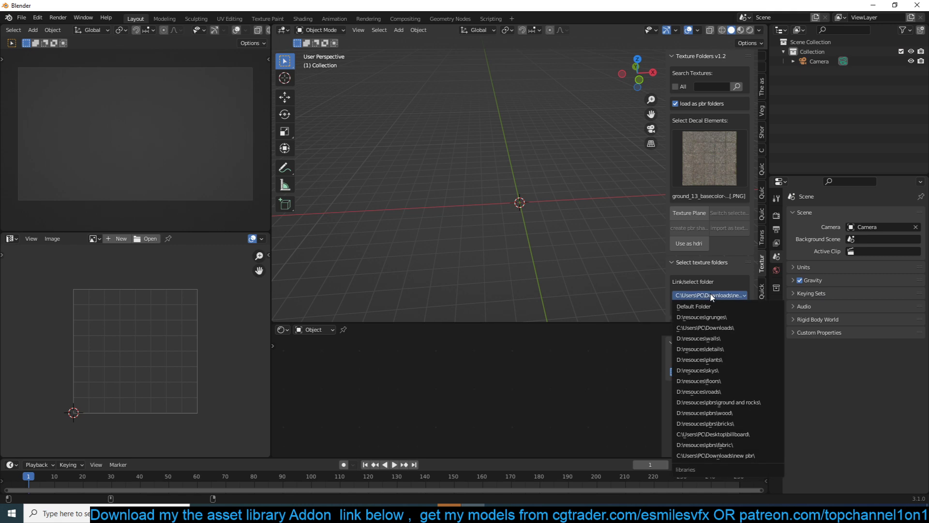
{"action": "mouse_move", "coordinate": [245, 502]}
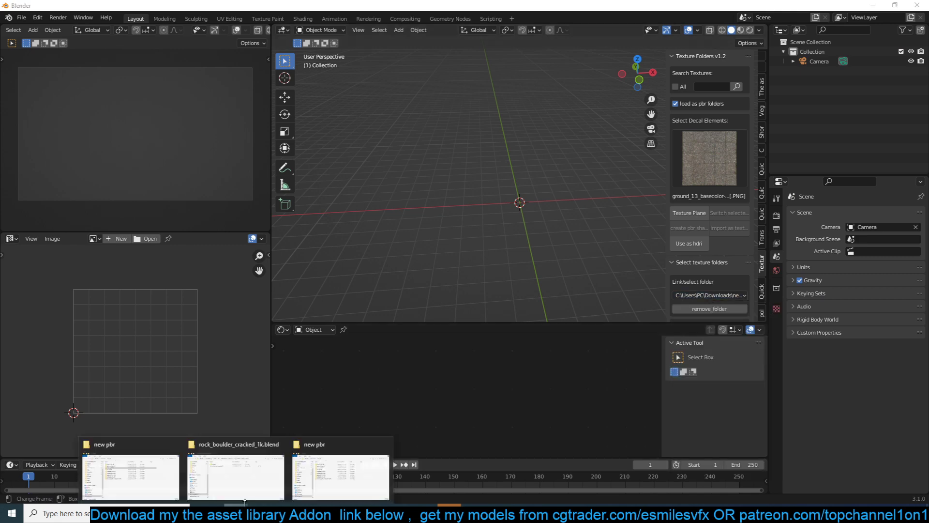
{"action": "left_click", "coordinate": [339, 474]}
Check the Lava_02-1K and LeafSet002_1K-JPG folders, then reopen new pbr from Downloads.
{"action": "left_click", "coordinate": [306, 269]}
{"action": "double_click", "coordinate": [306, 265]}
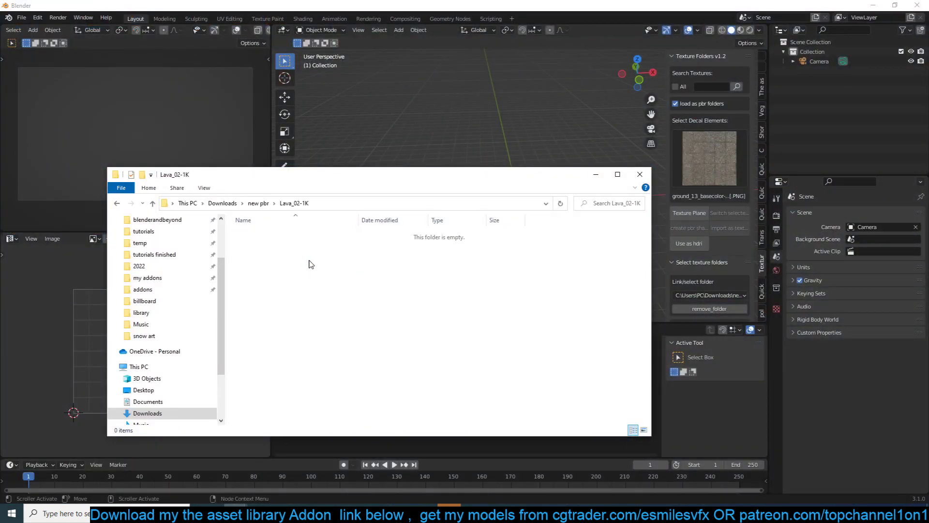
{"action": "key", "text": "alt+Left"}
{"action": "double_click", "coordinate": [291, 275]}
{"action": "key", "text": "alt+Left"}
{"action": "key", "text": "alt+Left"}
{"action": "key", "text": "alt+Left"}
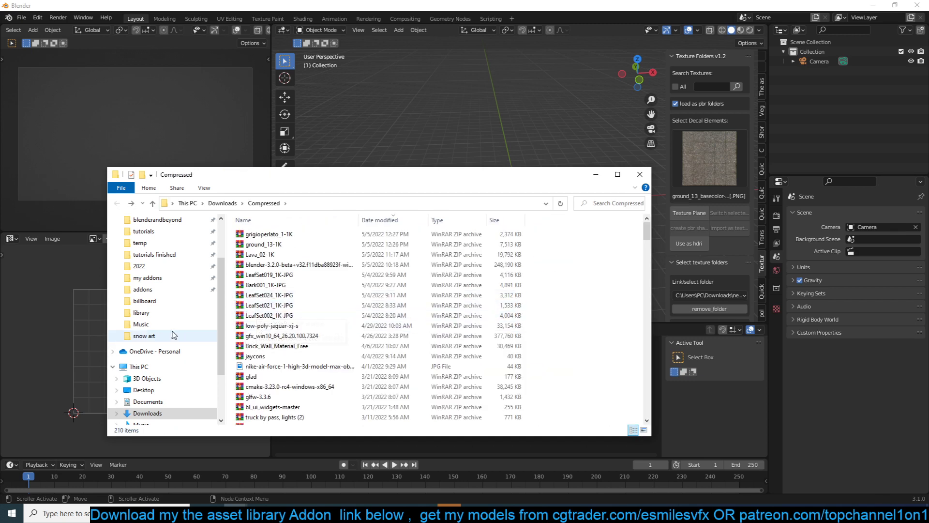
{"action": "scroll", "coordinate": [174, 334], "scroll_direction": "up", "scroll_amount": 3}
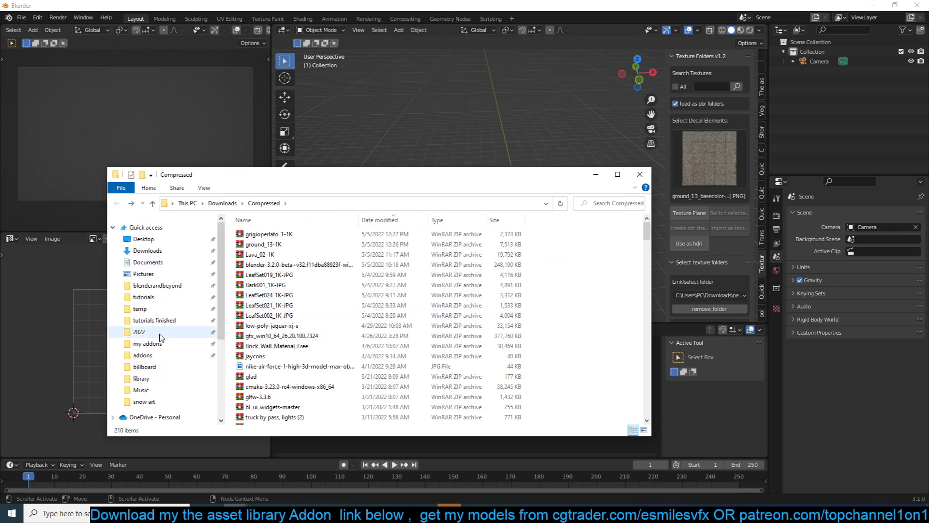
{"action": "left_click", "coordinate": [158, 258]}
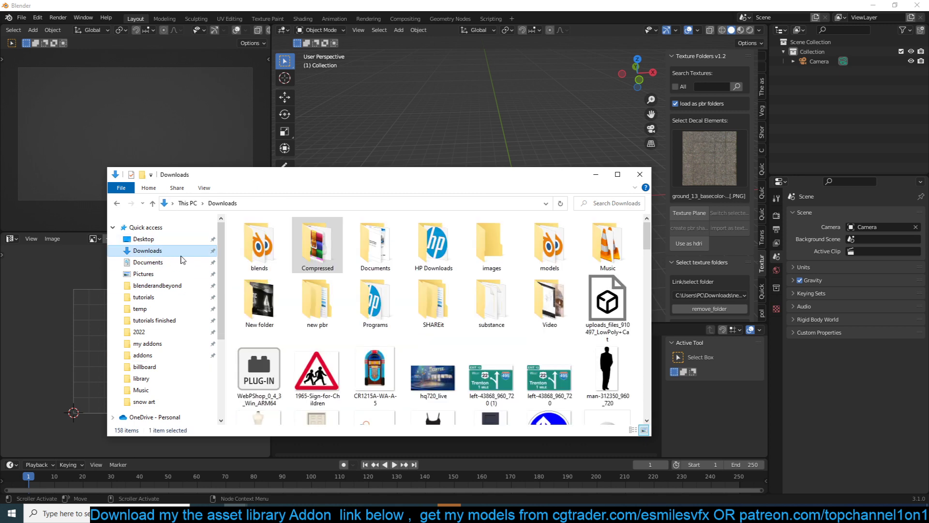
{"action": "double_click", "coordinate": [309, 290]}
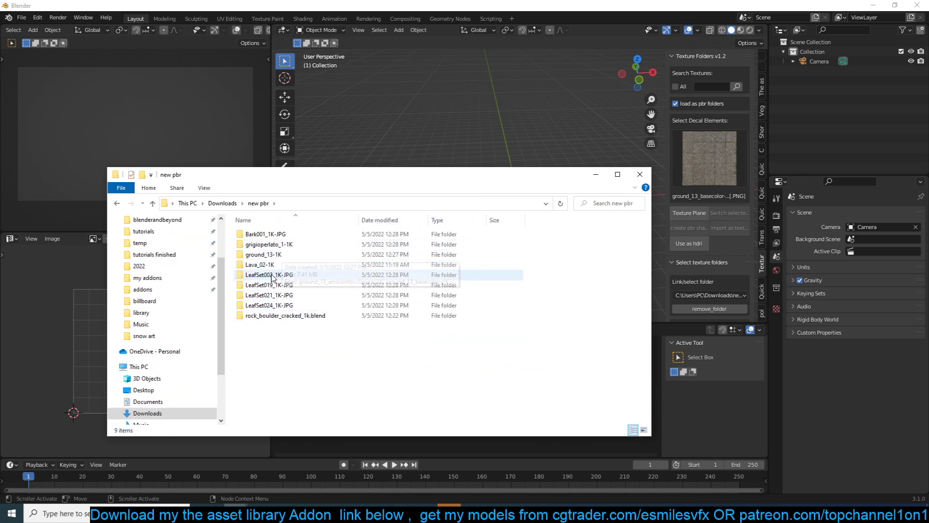
Preview the maps in the LeafSet002, LeafSet019, LeafSet021 and LeafSet024 folders.
{"action": "double_click", "coordinate": [286, 274]}
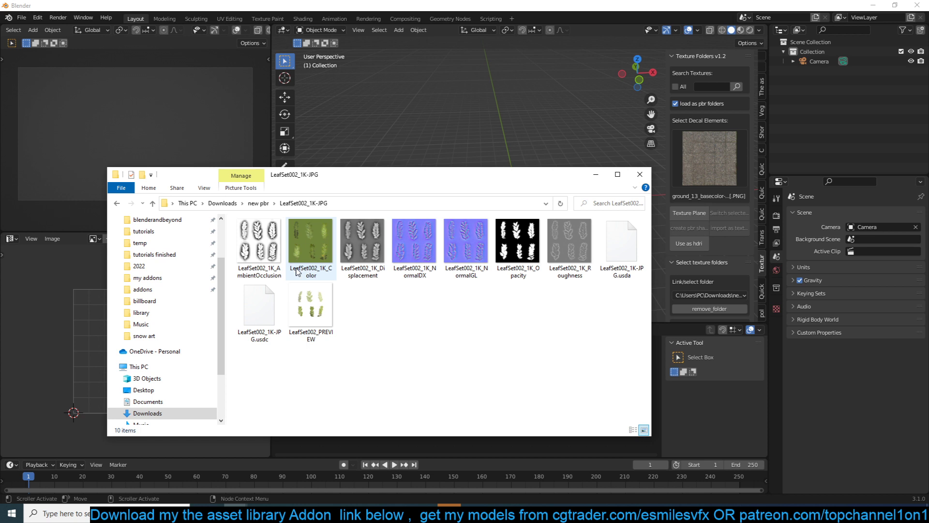
{"action": "key", "text": "alt+Left"}
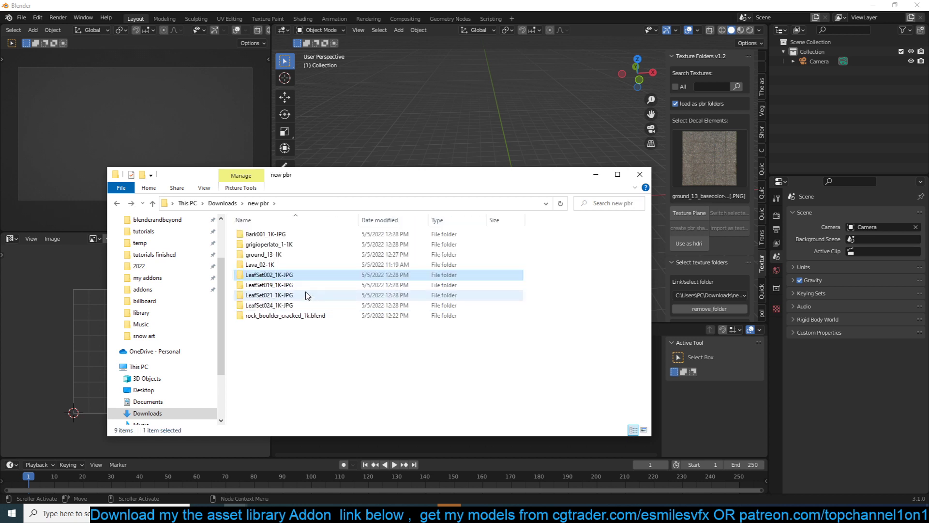
{"action": "double_click", "coordinate": [306, 293]}
{"action": "key", "text": "alt+Left"}
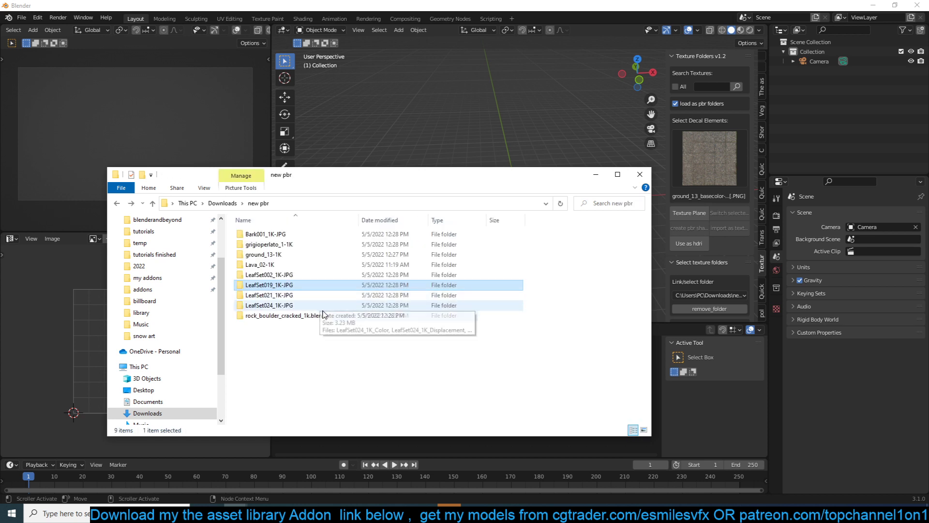
{"action": "double_click", "coordinate": [325, 295]}
{"action": "key", "text": "alt+Left"}
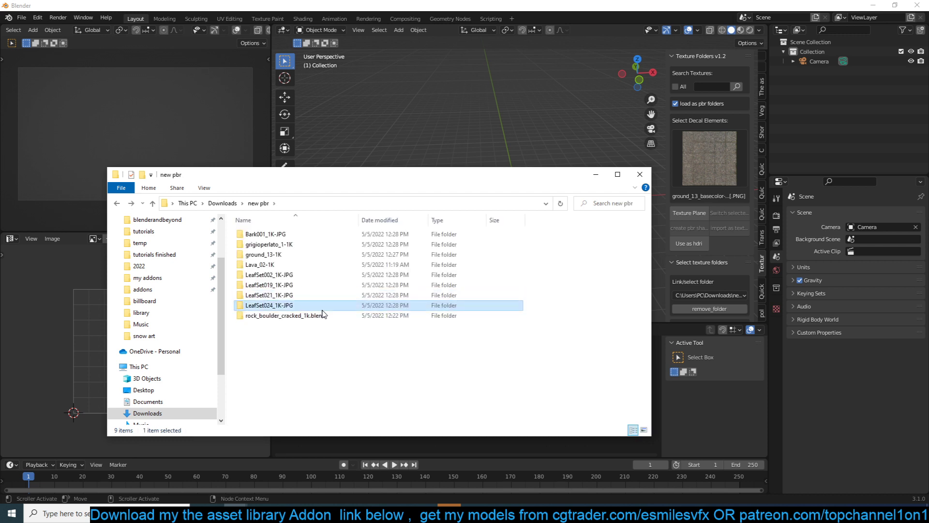
{"action": "double_click", "coordinate": [321, 305]}
{"action": "key", "text": "alt+Left"}
Paste the rock_boulder_cracked_1k.blend textures folder into new pbr and check it.
{"action": "double_click", "coordinate": [320, 316]}
{"action": "key", "text": "alt+Left"}
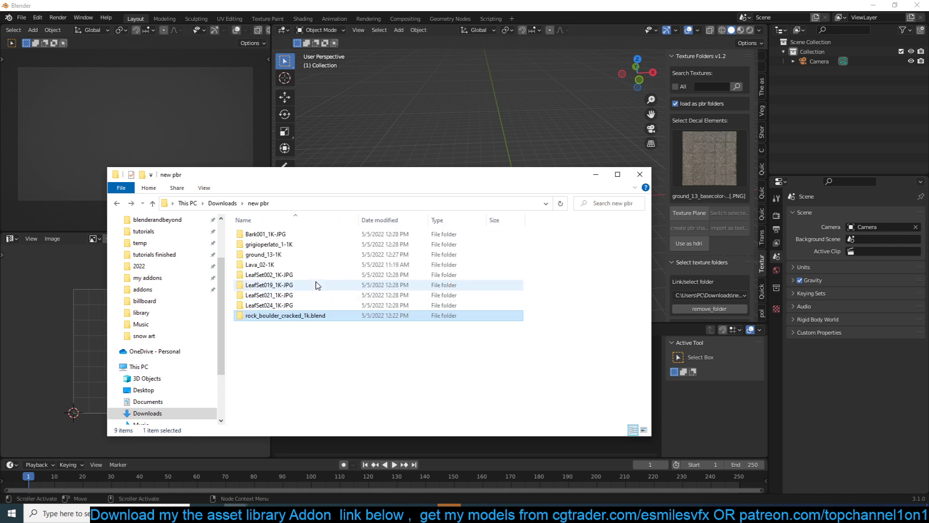
{"action": "double_click", "coordinate": [319, 316]}
{"action": "double_click", "coordinate": [291, 236]}
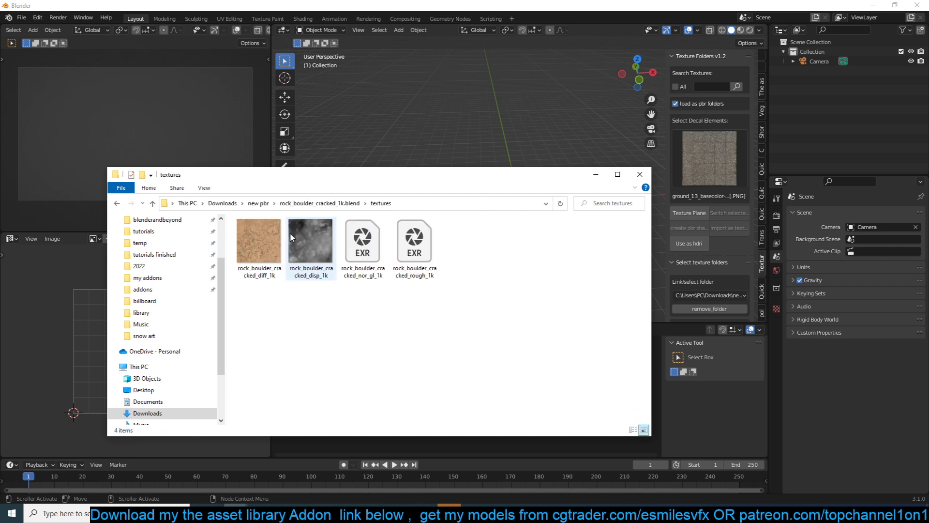
{"action": "key", "text": "alt+Left"}
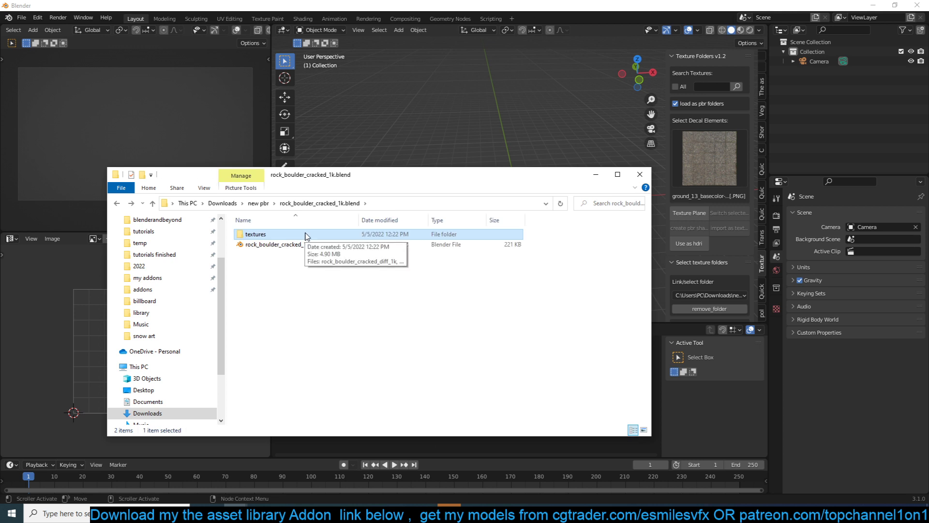
{"action": "left_click", "coordinate": [258, 203]}
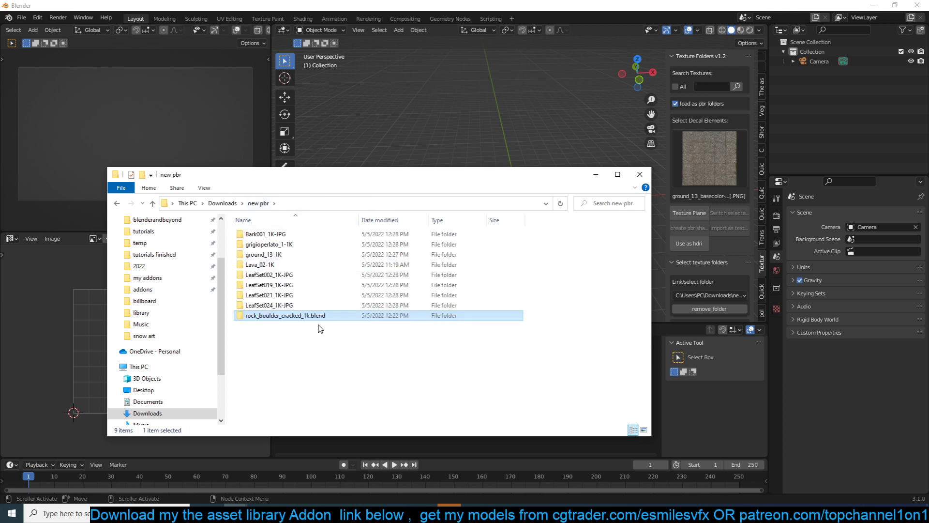
{"action": "left_click", "coordinate": [334, 355]}
{"action": "key", "text": "ctrl+v"}
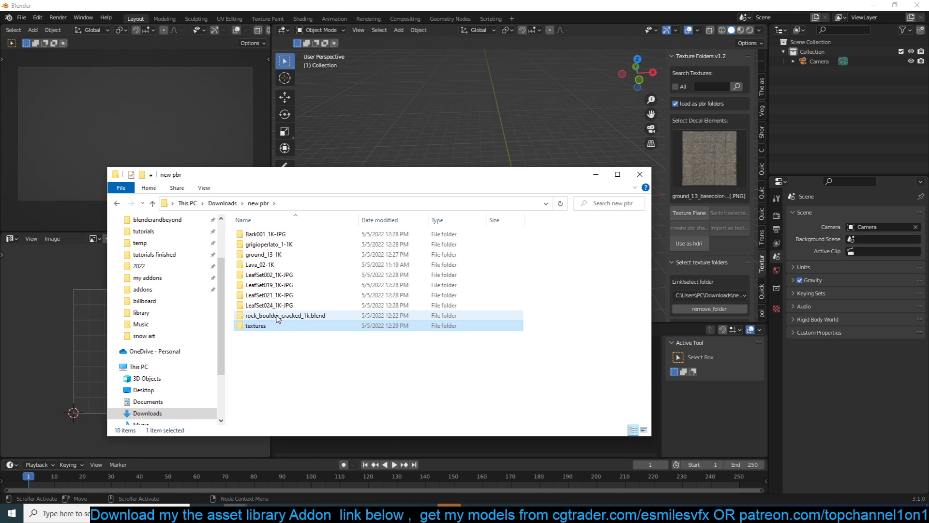
{"action": "double_click", "coordinate": [283, 324]}
{"action": "key", "text": "alt+Left"}
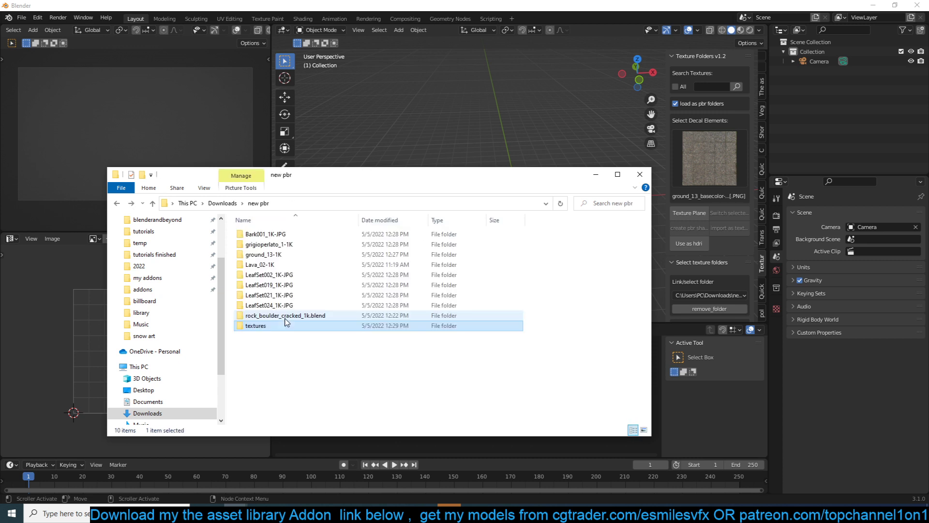
Preview the maps in the rock_boulder_cracked, LeafSet024, ground_13, Bark001 and grigioperlato folders.
{"action": "double_click", "coordinate": [292, 319]}
{"action": "key", "text": "alt+Left"}
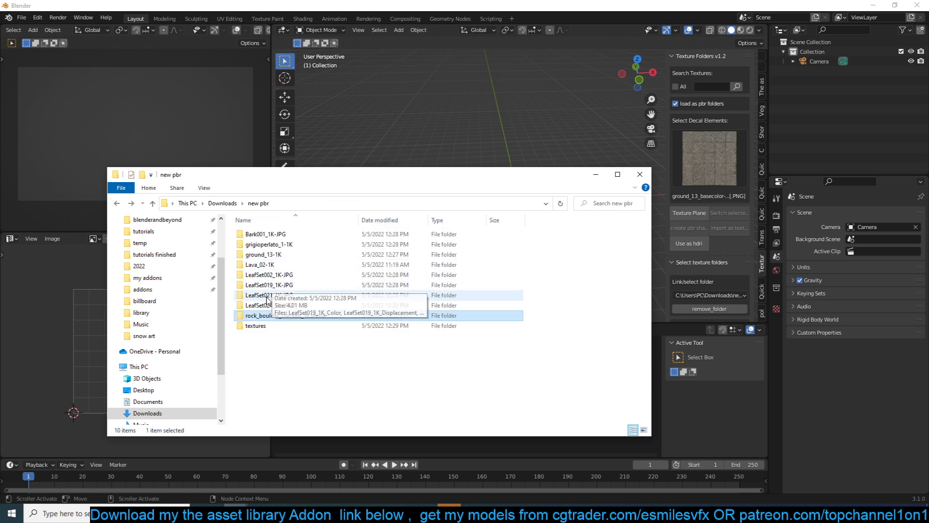
{"action": "left_click", "coordinate": [266, 305]}
{"action": "double_click", "coordinate": [267, 306]}
{"action": "key", "text": "alt+Left"}
{"action": "double_click", "coordinate": [285, 254]}
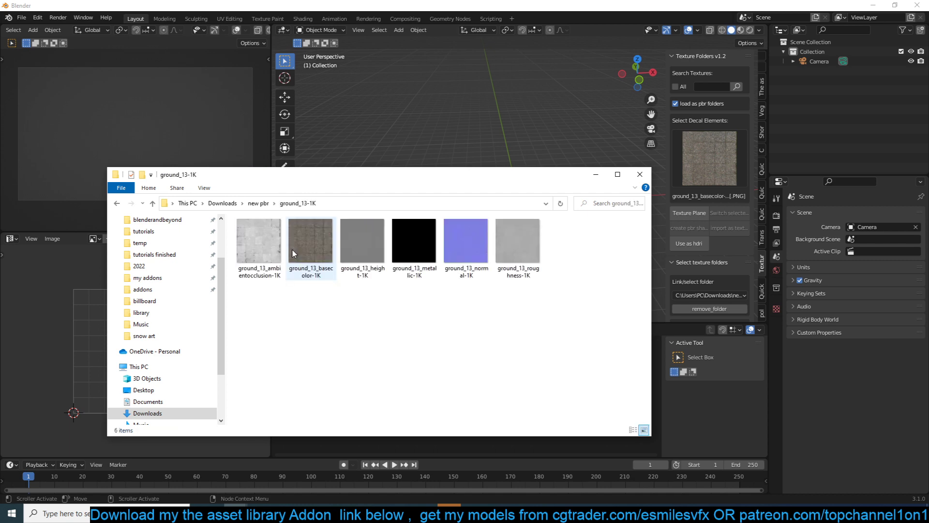
{"action": "key", "text": "alt+Left"}
{"action": "double_click", "coordinate": [301, 236]}
{"action": "key", "text": "alt+Left"}
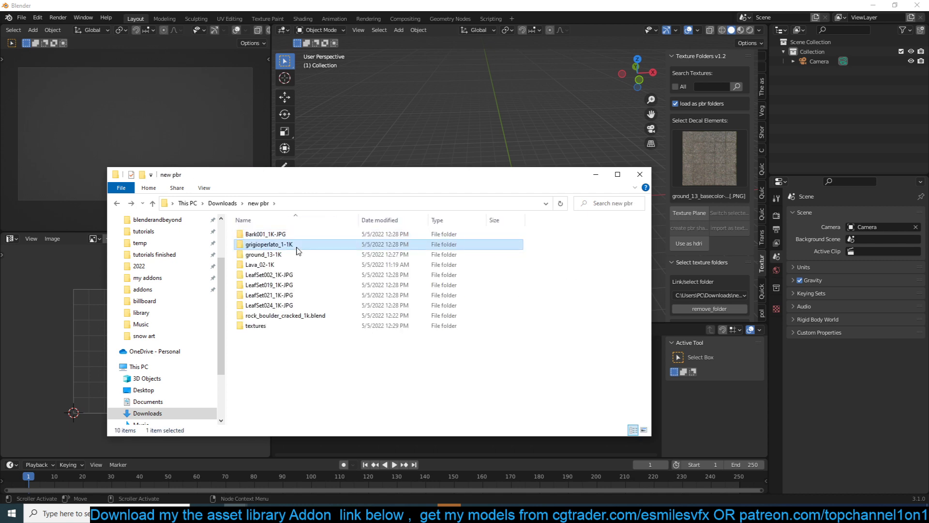
{"action": "double_click", "coordinate": [298, 245]}
{"action": "key", "text": "alt+Left"}
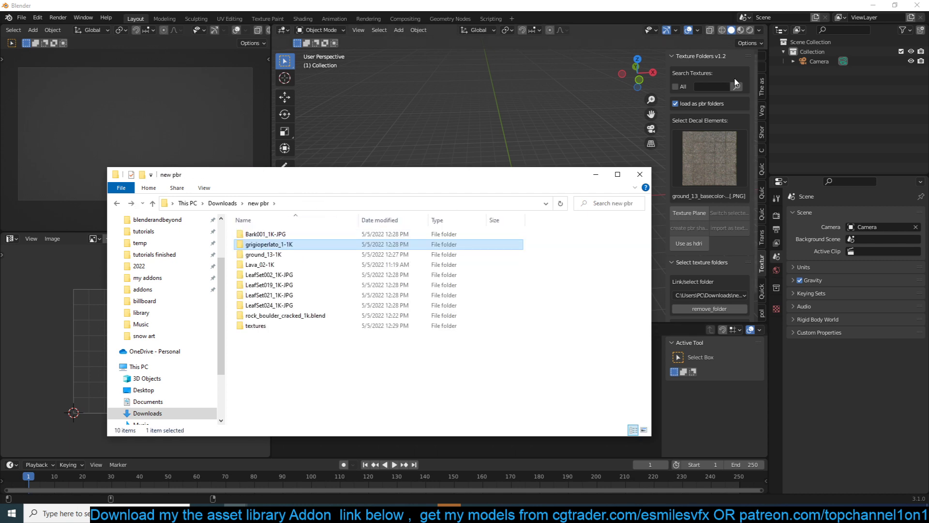
Select the Bark001 texture in the Texture Folders thumbnail picker.
{"action": "left_click", "coordinate": [714, 137]}
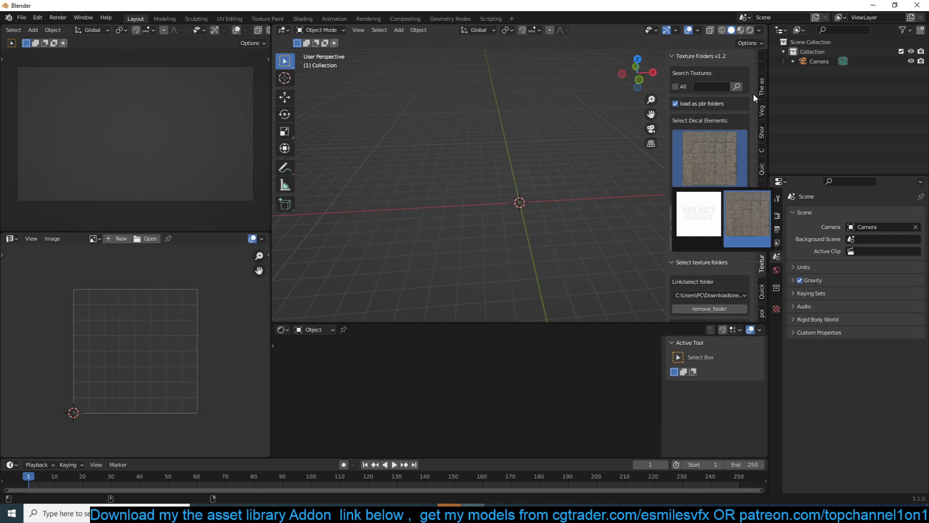
{"action": "left_click", "coordinate": [717, 145]}
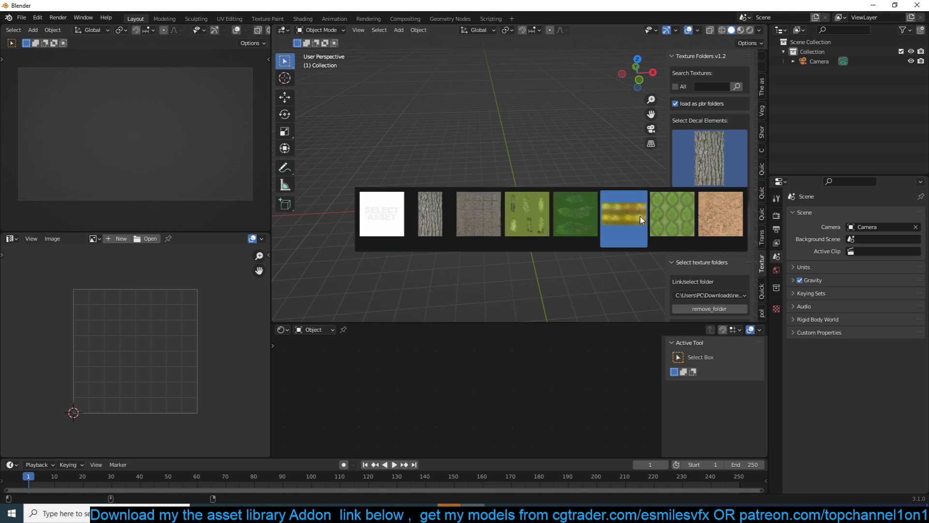
{"action": "left_click", "coordinate": [442, 217]}
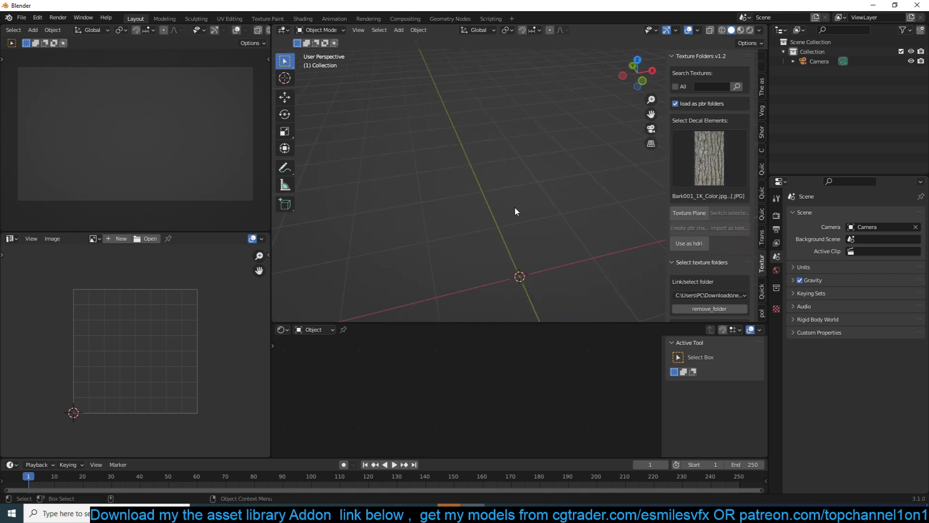
Add a cube and give it the Bark001 PBR material, viewing it up close.
{"action": "key", "text": "shift+a"}
{"action": "left_click", "coordinate": [553, 216]}
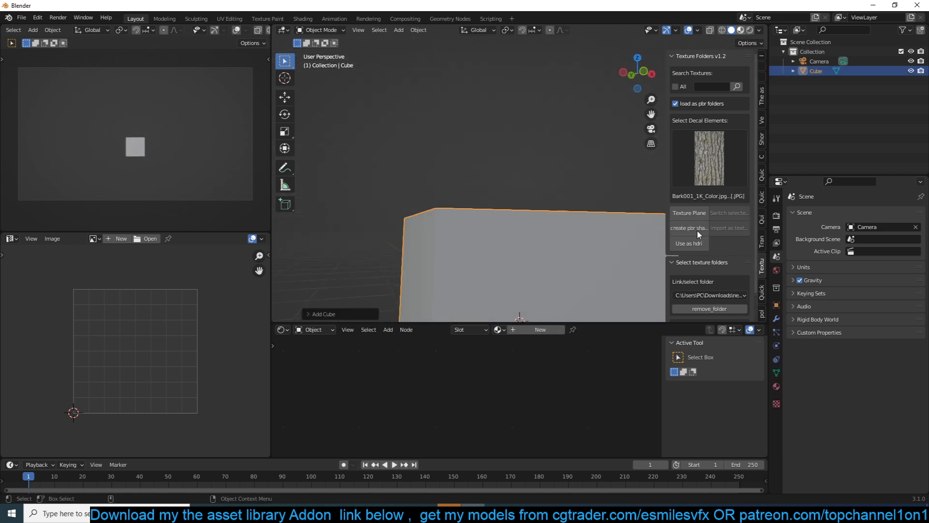
{"action": "left_click_drag", "start_coordinate": [426, 241], "coordinate": [539, 223]}
{"action": "scroll", "coordinate": [533, 222], "scroll_direction": "down", "scroll_amount": 3}
{"action": "scroll", "coordinate": [533, 221], "scroll_direction": "up", "scroll_amount": 4}
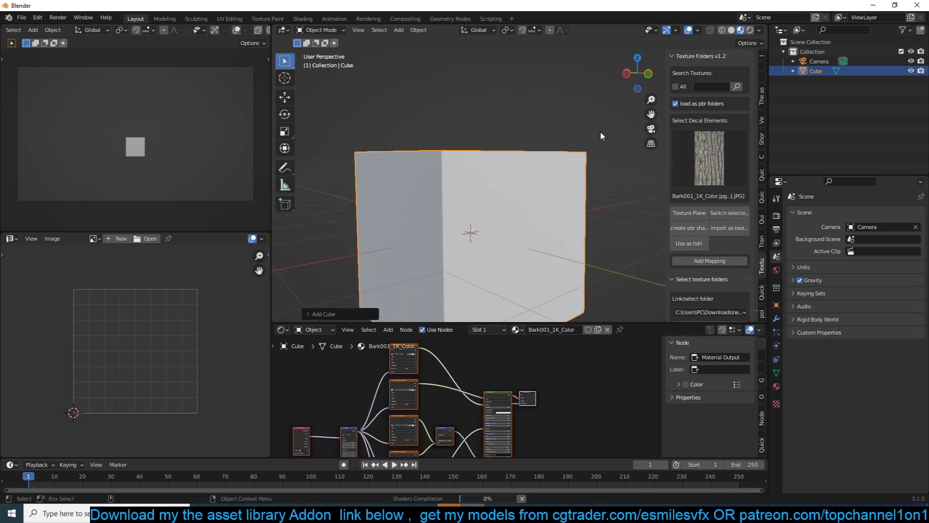
{"action": "scroll", "coordinate": [512, 187], "scroll_direction": "down", "scroll_amount": 3}
{"action": "scroll", "coordinate": [473, 197], "scroll_direction": "up", "scroll_amount": 4}
{"action": "left_click_drag", "start_coordinate": [411, 148], "coordinate": [484, 164]}
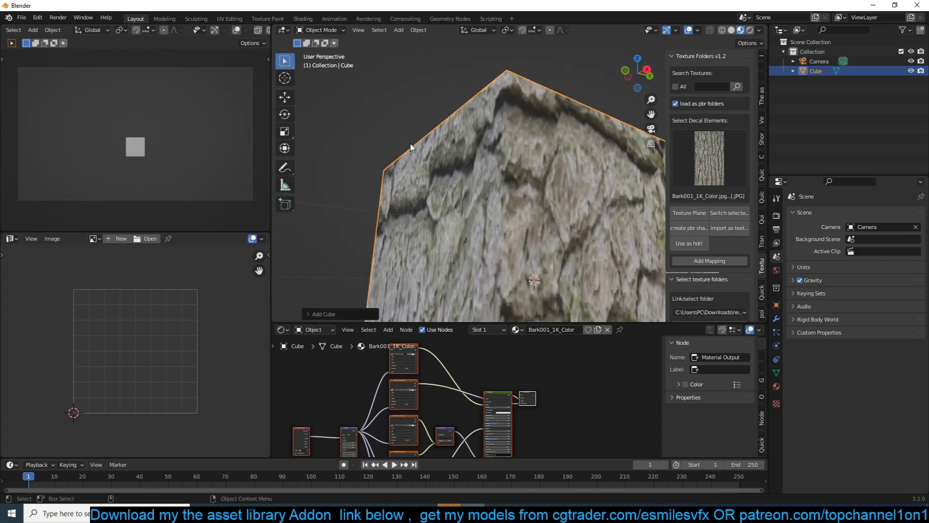
{"action": "scroll", "coordinate": [560, 182], "scroll_direction": "down", "scroll_amount": 4}
{"action": "left_click_drag", "start_coordinate": [560, 182], "coordinate": [560, 185]}
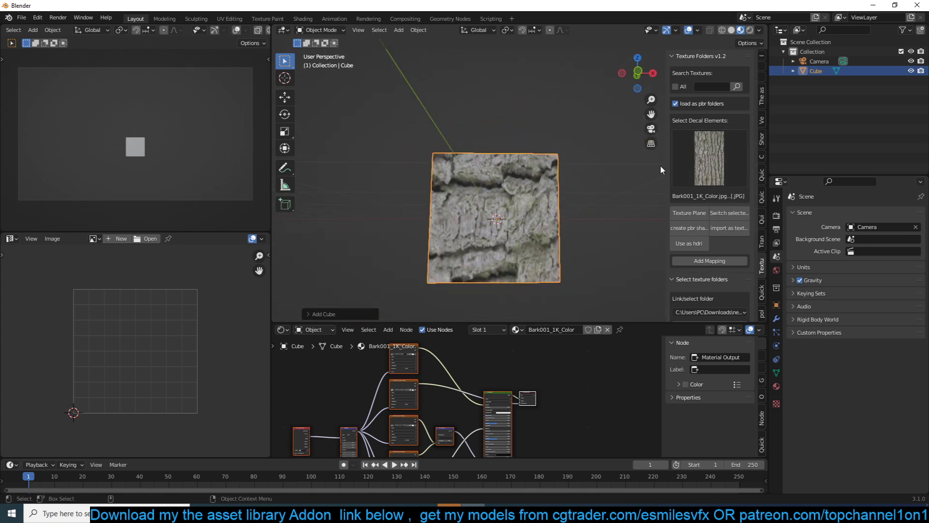
{"action": "scroll", "coordinate": [629, 168], "scroll_direction": "down", "scroll_amount": 3}
{"action": "left_click", "coordinate": [694, 165]}
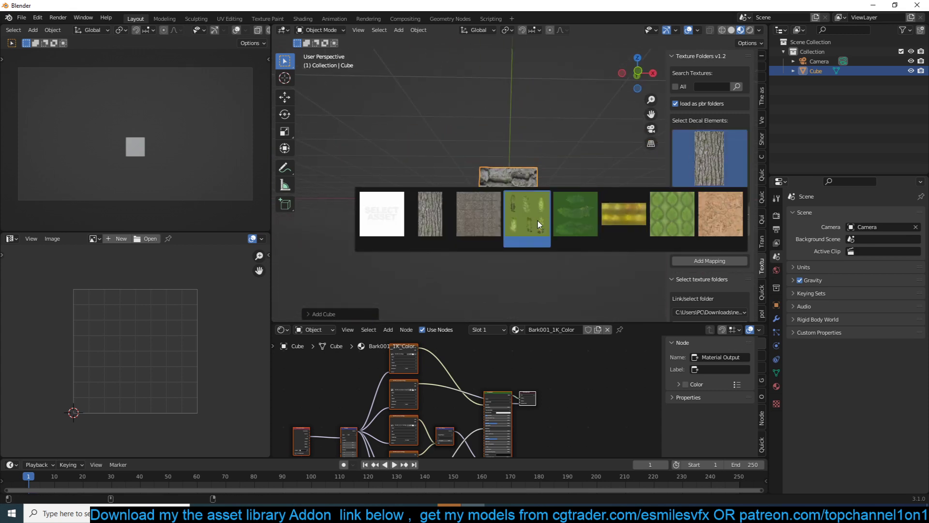
Apply the ground_13 PBR material to the cube and increase its Mapping Scale.
{"action": "left_click", "coordinate": [477, 220]}
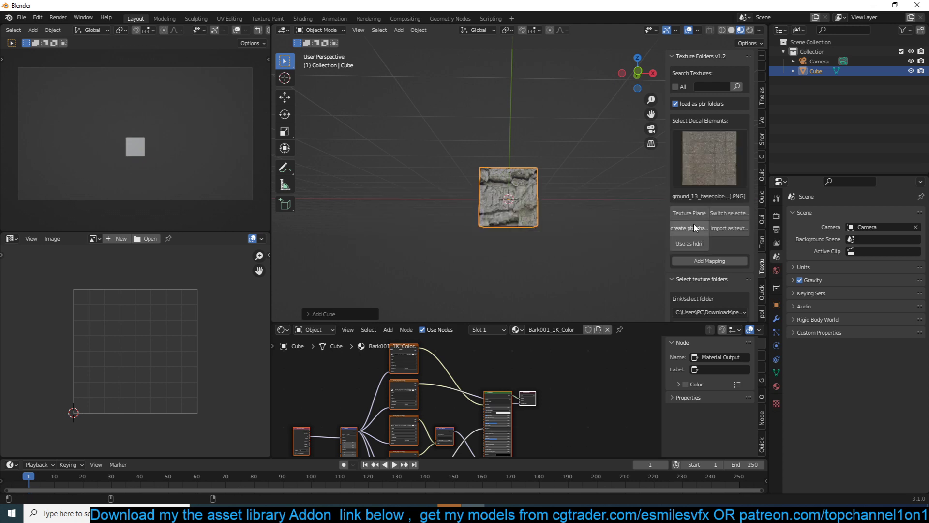
{"action": "left_click", "coordinate": [695, 230]}
{"action": "scroll", "coordinate": [523, 213], "scroll_direction": "up", "scroll_amount": 5}
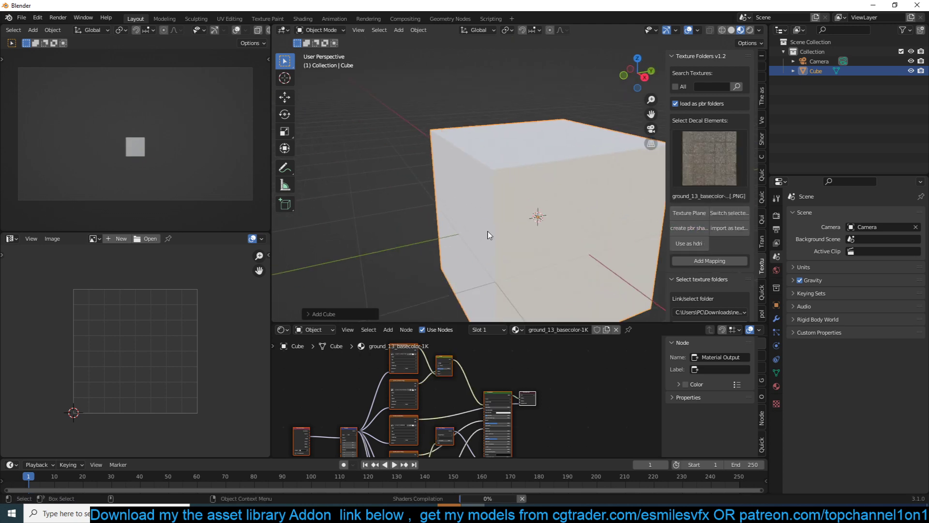
{"action": "scroll", "coordinate": [532, 221], "scroll_direction": "down", "scroll_amount": 3}
{"action": "left_click_drag", "start_coordinate": [531, 222], "coordinate": [538, 188]}
{"action": "scroll", "coordinate": [408, 391], "scroll_direction": "up", "scroll_amount": 4}
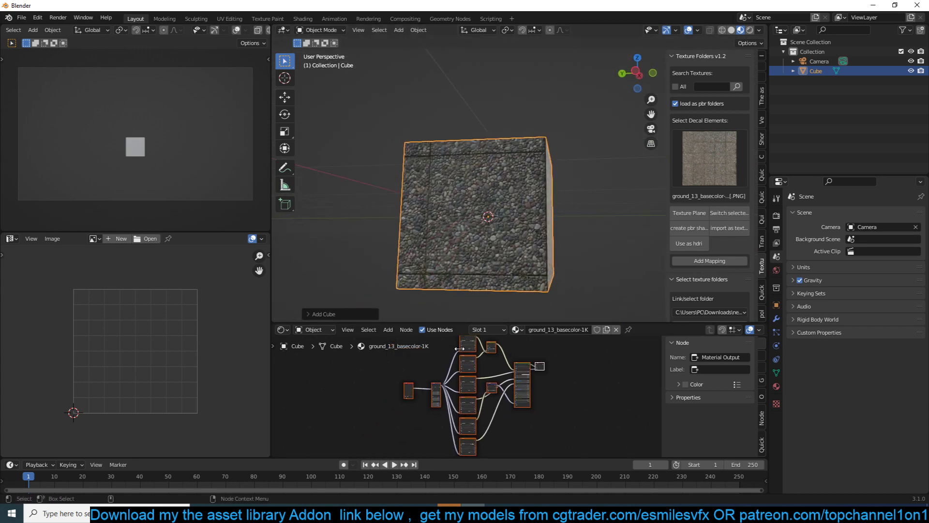
{"action": "scroll", "coordinate": [423, 402], "scroll_direction": "up", "scroll_amount": 4}
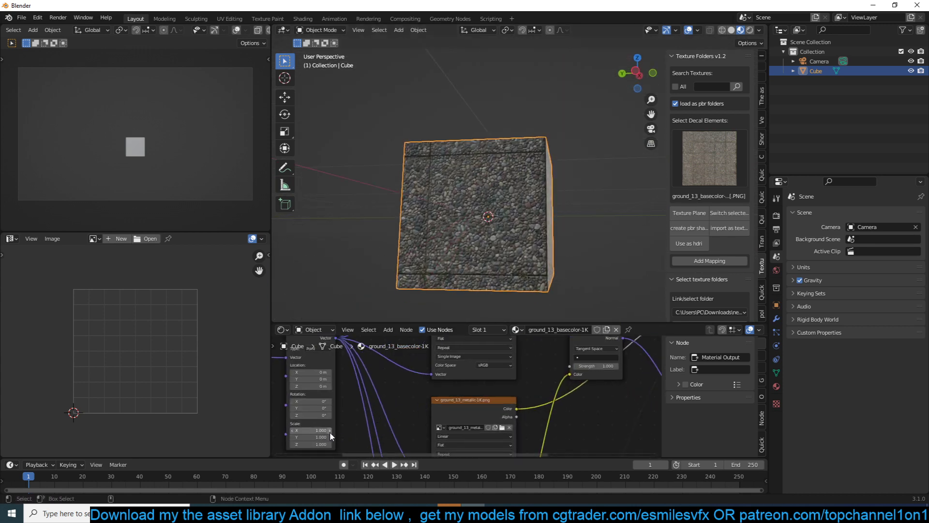
{"action": "left_click_drag", "start_coordinate": [310, 430], "coordinate": [339, 430]}
{"action": "scroll", "coordinate": [492, 216], "scroll_direction": "up", "scroll_amount": 10}
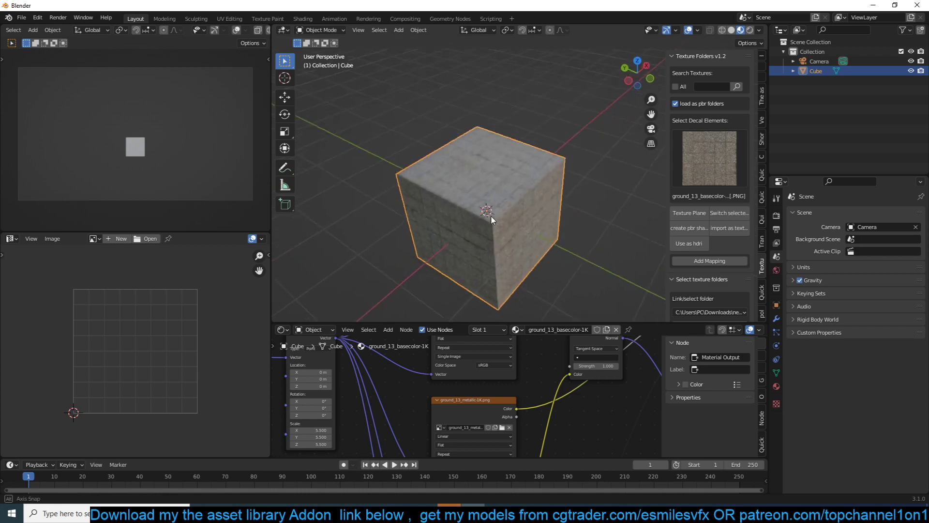
{"action": "scroll", "coordinate": [595, 200], "scroll_direction": "down", "scroll_amount": 2}
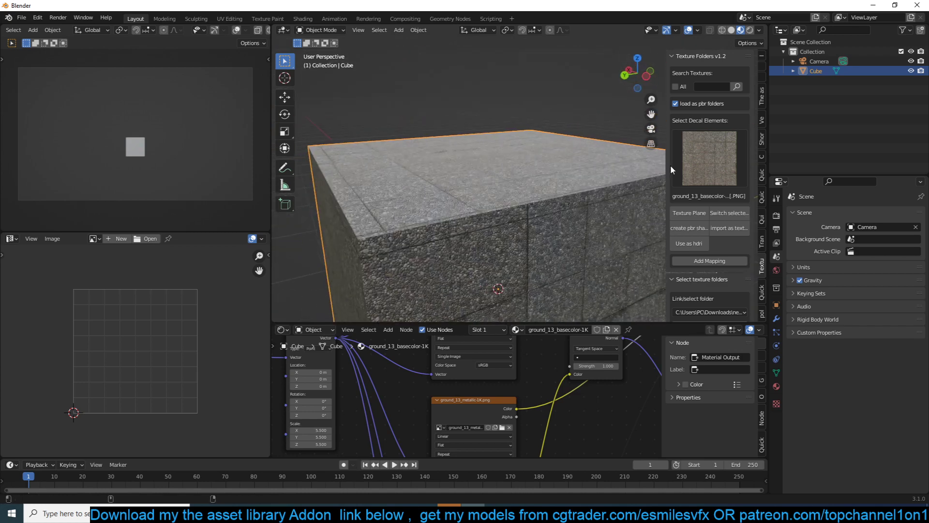
Apply the LeafSet024 PBR material to the cube.
{"action": "left_click", "coordinate": [695, 164]}
{"action": "left_click", "coordinate": [670, 219]}
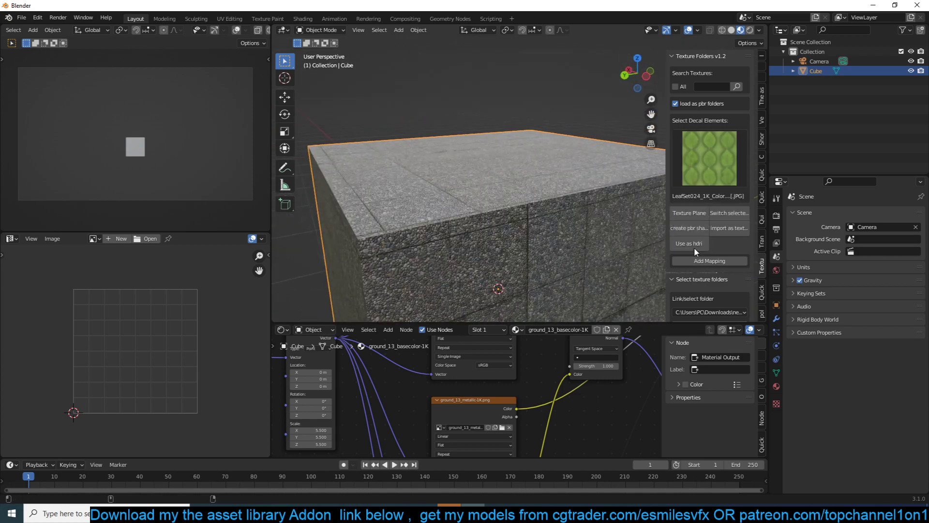
{"action": "scroll", "coordinate": [456, 199], "scroll_direction": "down", "scroll_amount": 5}
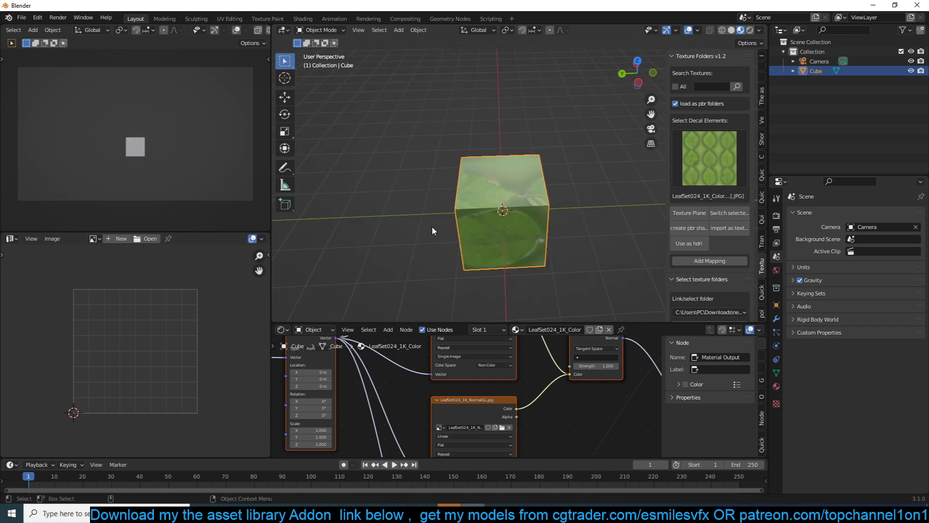
{"action": "scroll", "coordinate": [435, 225], "scroll_direction": "up", "scroll_amount": 2}
{"action": "left_click_drag", "start_coordinate": [495, 209], "coordinate": [585, 185]}
Apply the rock_boulder_cracked PBR material to the cube and inspect it.
{"action": "left_click", "coordinate": [710, 158]}
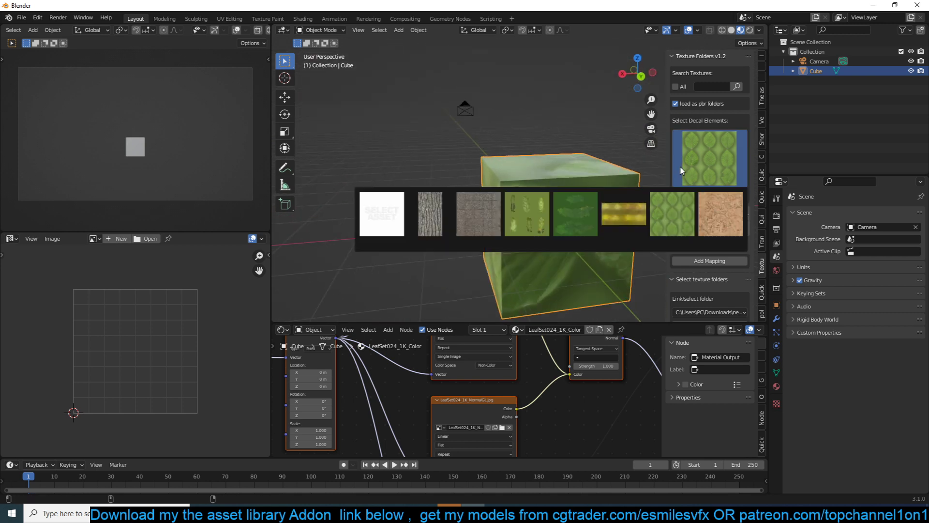
{"action": "left_click", "coordinate": [700, 216]}
{"action": "left_click", "coordinate": [694, 231]}
{"action": "left_click_drag", "start_coordinate": [560, 213], "coordinate": [454, 182]}
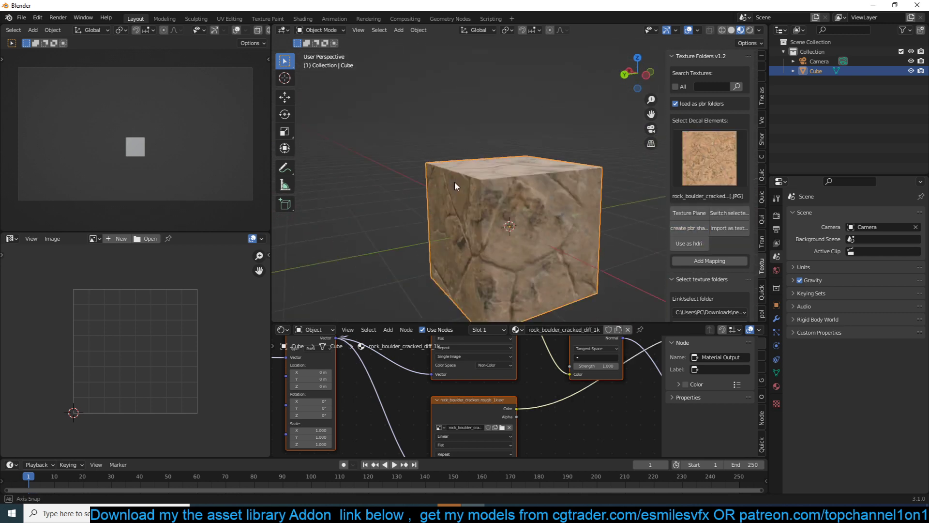
{"action": "scroll", "coordinate": [522, 177], "scroll_direction": "up", "scroll_amount": 4}
{"action": "scroll", "coordinate": [599, 215], "scroll_direction": "down", "scroll_amount": 2}
{"action": "scroll", "coordinate": [599, 216], "scroll_direction": "down", "scroll_amount": 3}
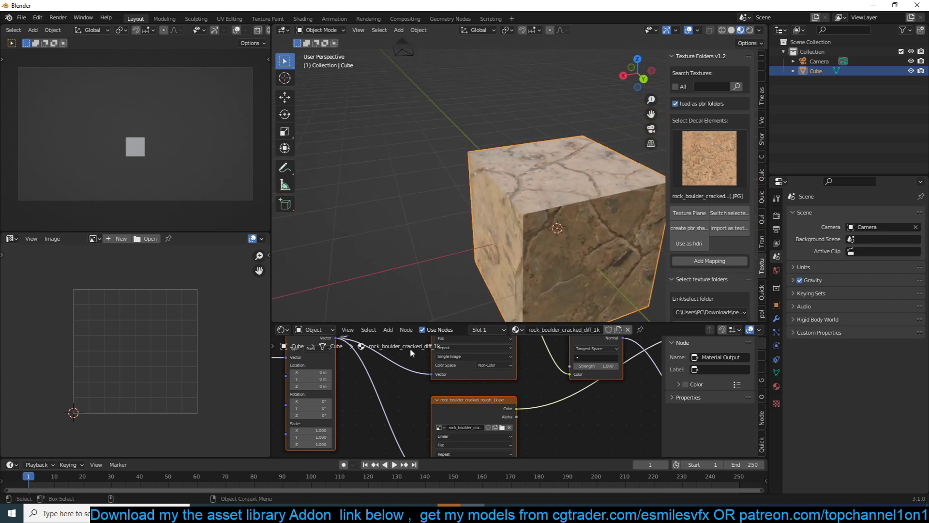
Open the Rock Boulder Cracked texture page on Poly Haven in Chrome.
{"action": "mouse_move", "coordinate": [262, 512]}
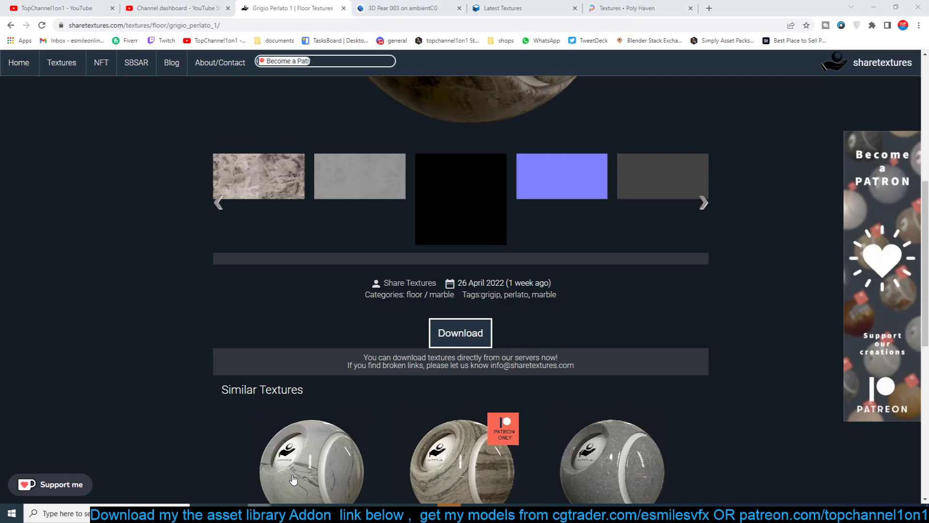
{"action": "left_click", "coordinate": [312, 465]}
{"action": "left_click", "coordinate": [626, 8]}
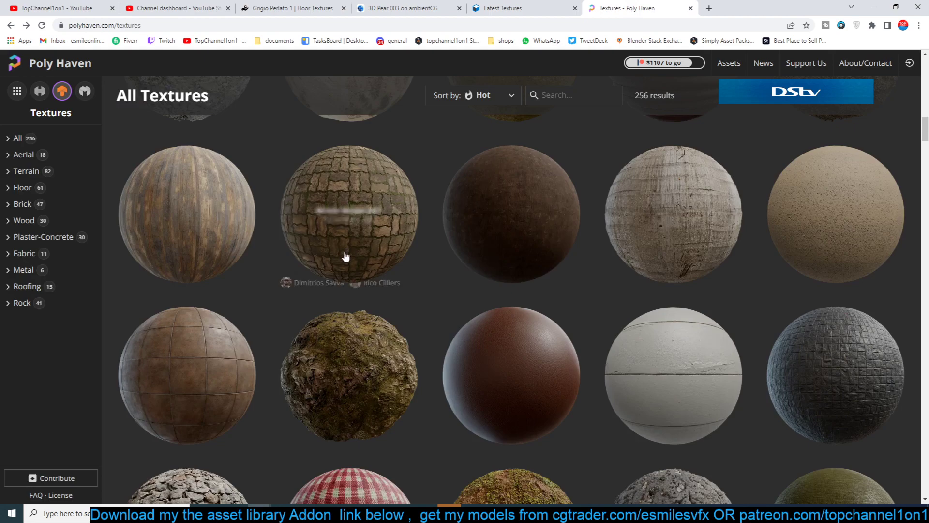
{"action": "scroll", "coordinate": [345, 256], "scroll_direction": "down", "scroll_amount": 10}
{"action": "scroll", "coordinate": [345, 257], "scroll_direction": "up", "scroll_amount": 5}
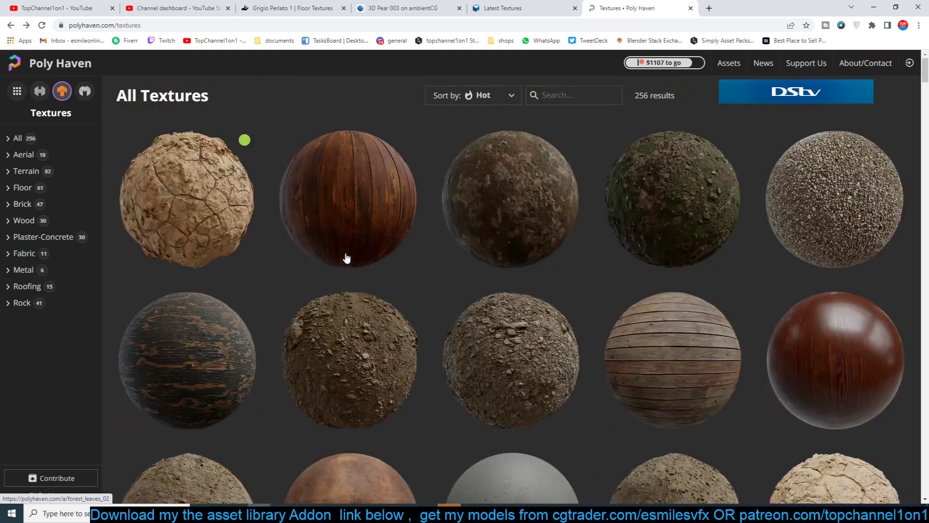
{"action": "left_click", "coordinate": [191, 200]}
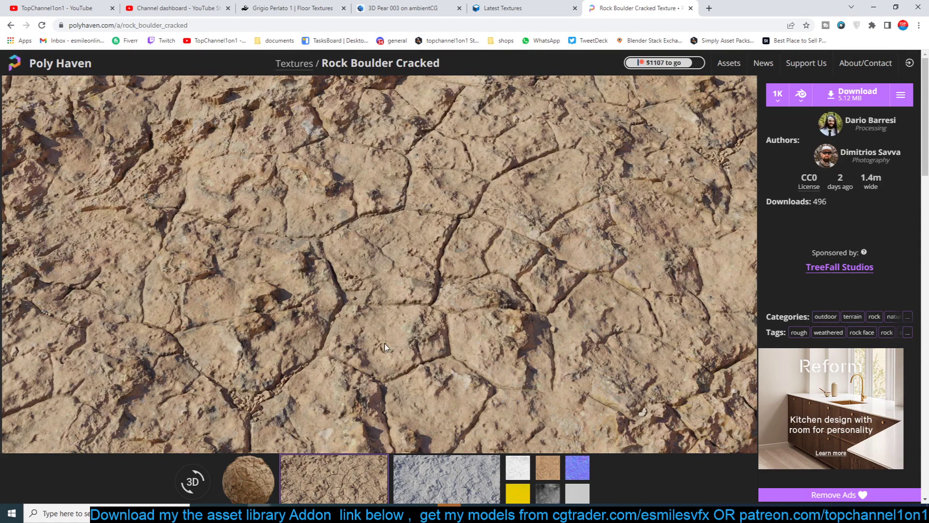
Look through the ambientCG and Latest Textures tabs, ending on Grigio Perlato 1.
{"action": "left_click", "coordinate": [288, 8]}
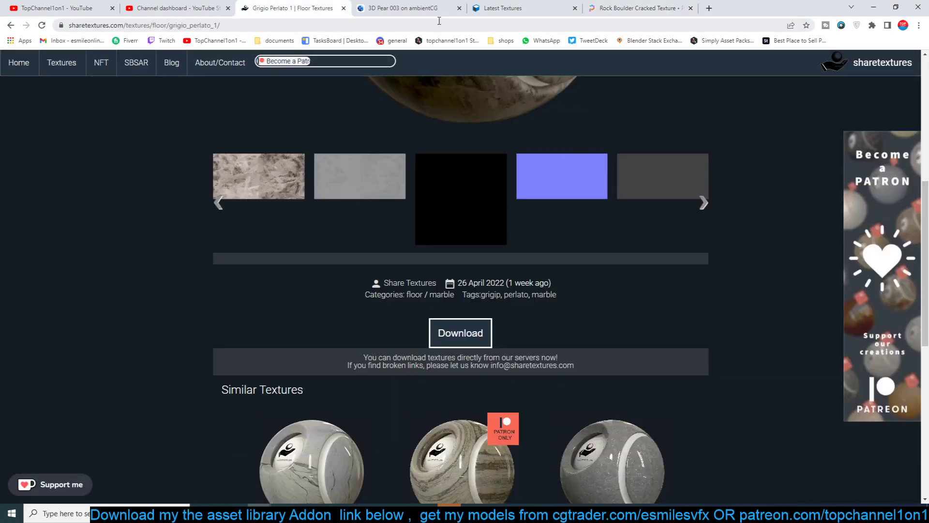
{"action": "left_click", "coordinate": [405, 9]}
{"action": "left_click", "coordinate": [518, 11]}
{"action": "left_click", "coordinate": [292, 12]}
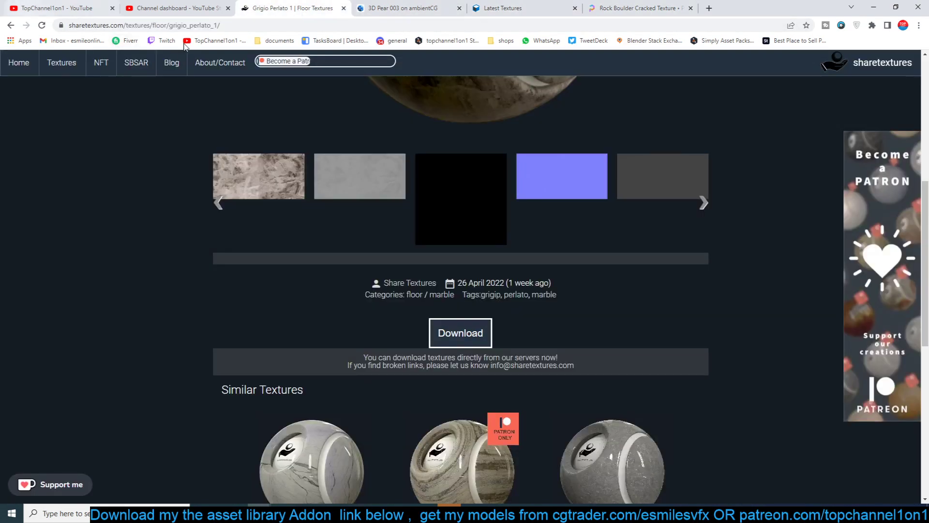